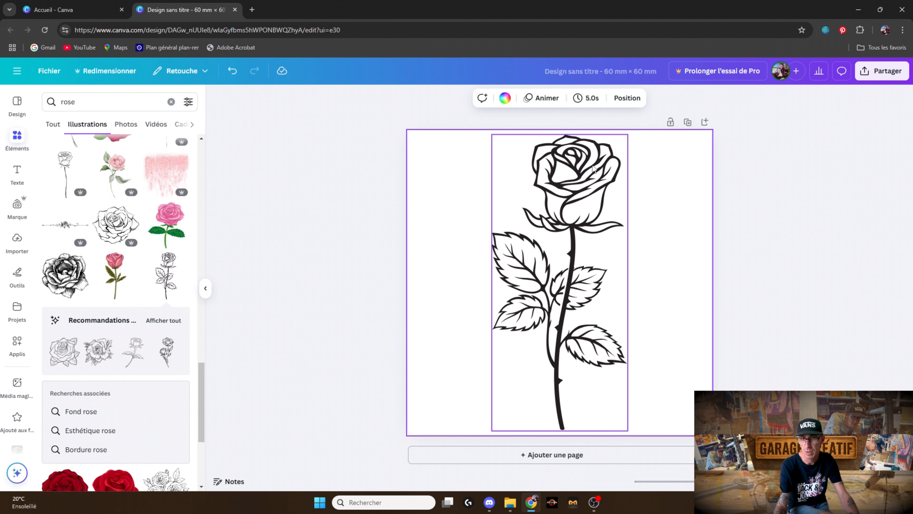
# - Download the rose design as a PNG file at size 1
pyautogui.click(887, 71)
pyautogui.click(741, 268)
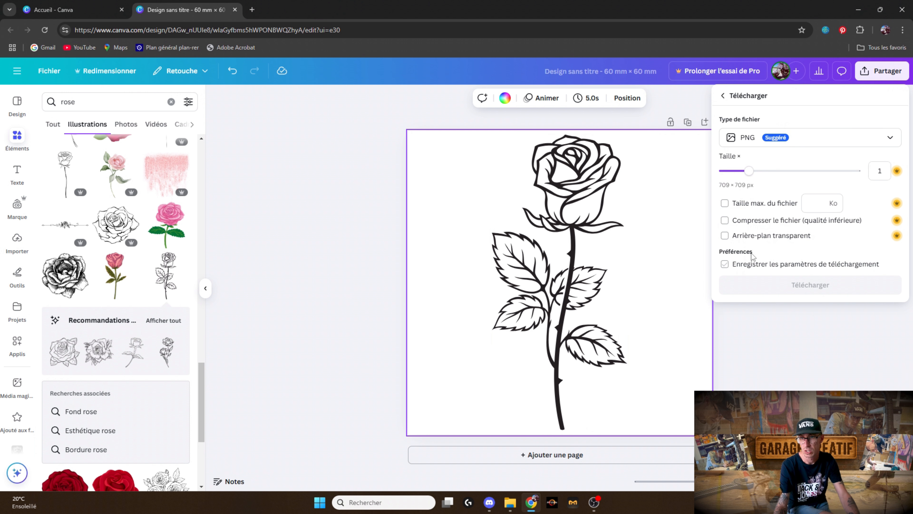
pyautogui.click(781, 286)
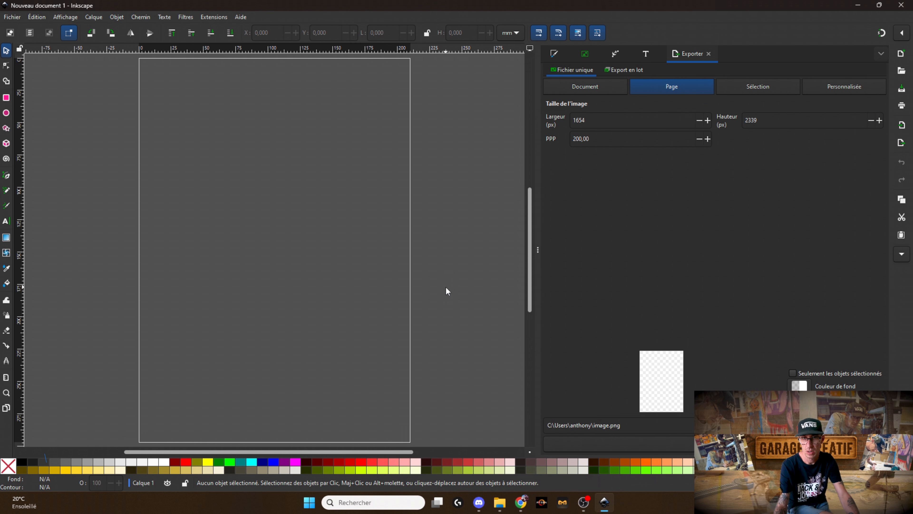
# - In Inkscape, vectorise the rose image with a 0.450 brightness threshold and delete the original bitmap
pyautogui.moveTo(502, 509)
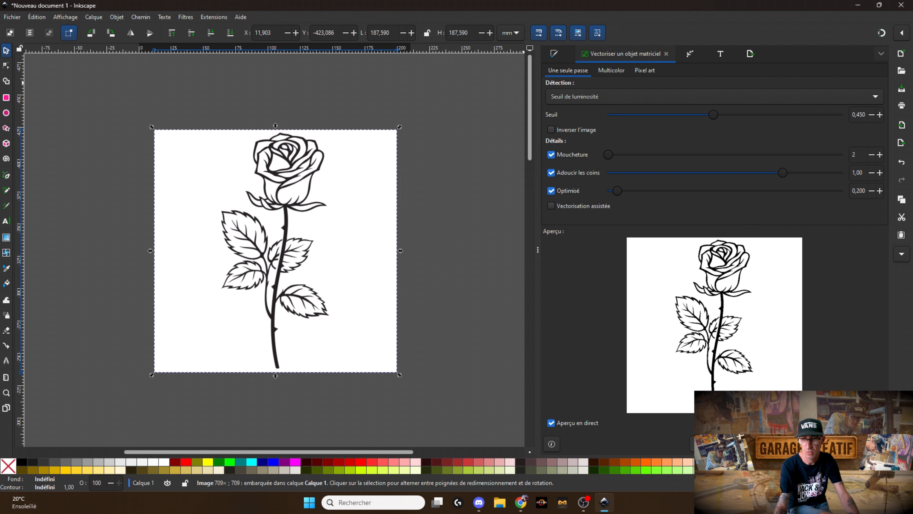
pyautogui.click(715, 444)
pyautogui.moveTo(286, 239); pyautogui.dragTo(462, 155)
pyautogui.moveTo(278, 208); pyautogui.dragTo(226, 263)
pyautogui.press('Delete')
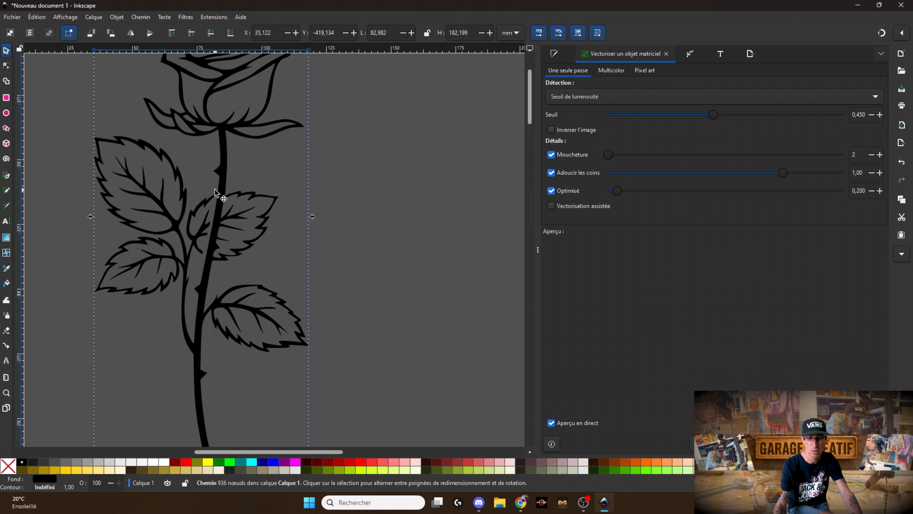
pyautogui.press('-')
pyautogui.press('-')
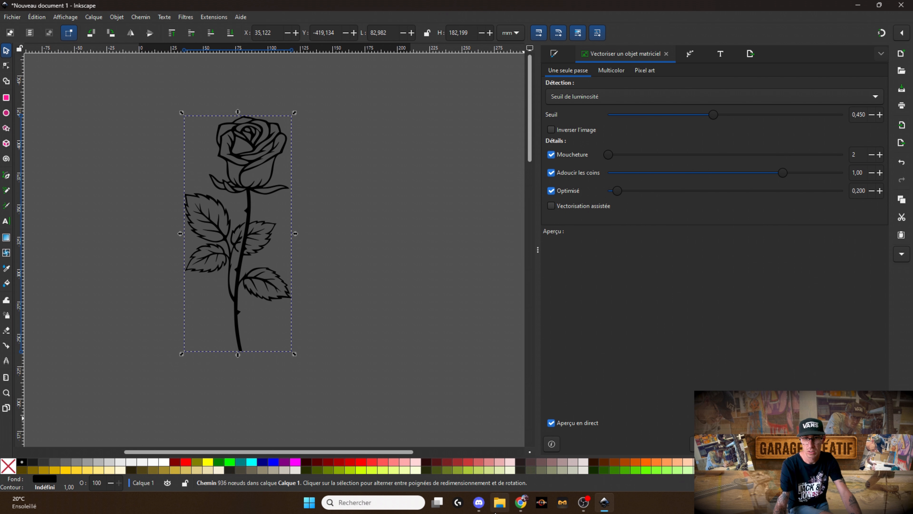
# - Check the rose image's vectorisation preview in LaserGRBL's raster import, and return to Inkscape
pyautogui.click(500, 503)
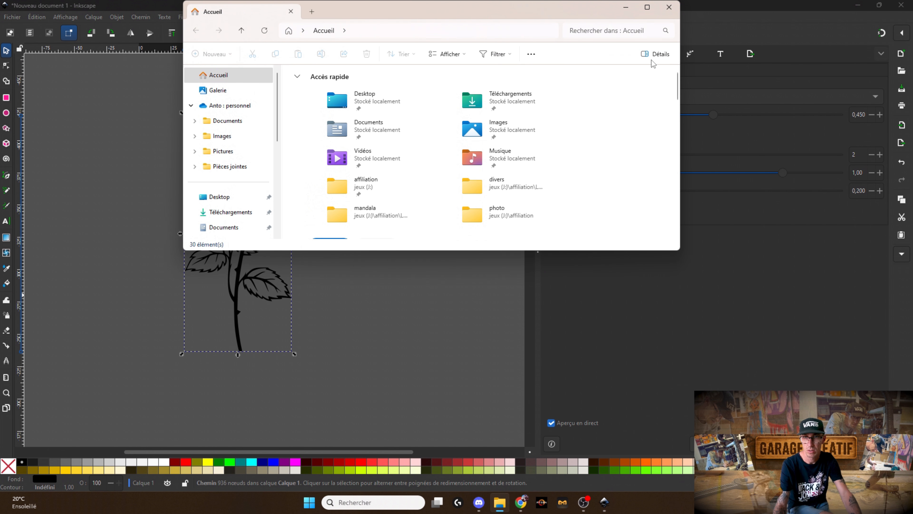
pyautogui.click(665, 13)
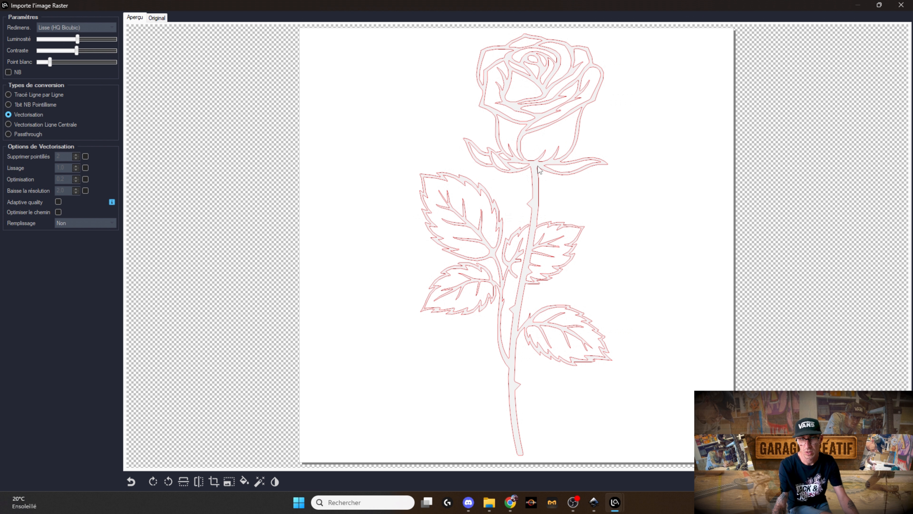
pyautogui.click(594, 502)
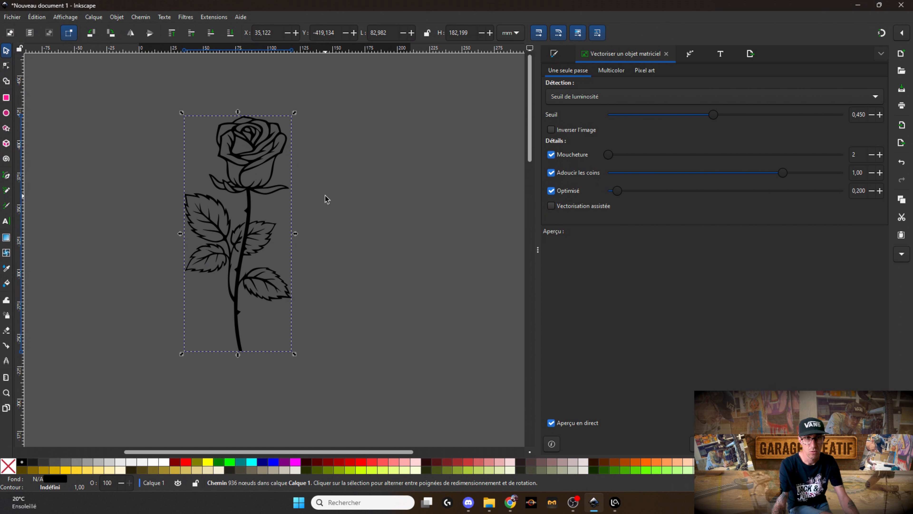
# - Move the traced rose down by about 33 mm and give it a flat black contour to thicken its lines
pyautogui.keyDown('ctrl'); pyautogui.scroll(4, 241, 249); pyautogui.keyUp('ctrl')
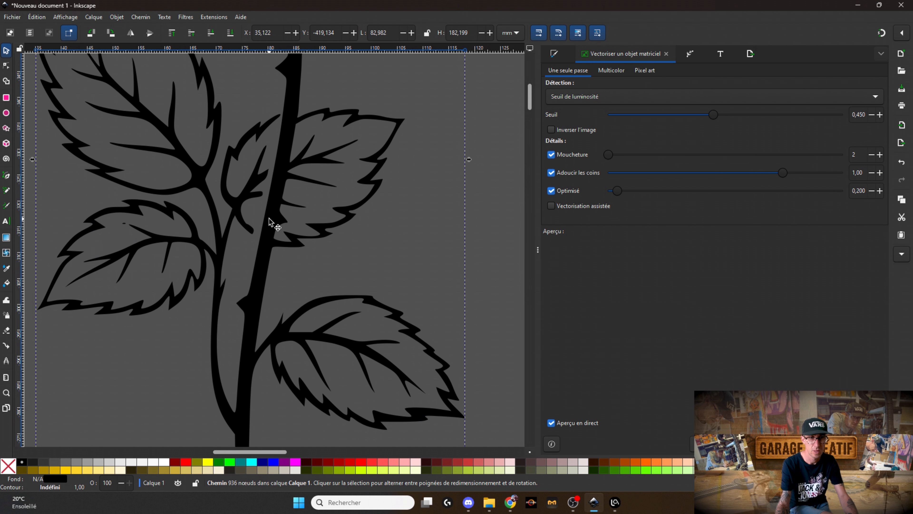
pyautogui.scroll(-1, 277, 221)
pyautogui.keyDown('ctrl'); pyautogui.scroll(-4, 322, 229); pyautogui.keyUp('ctrl')
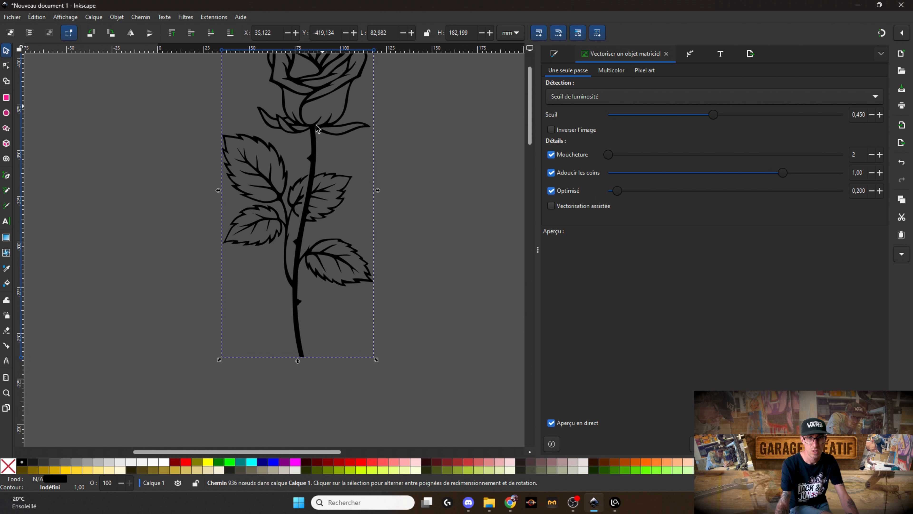
pyautogui.moveTo(319, 127); pyautogui.dragTo(318, 186)
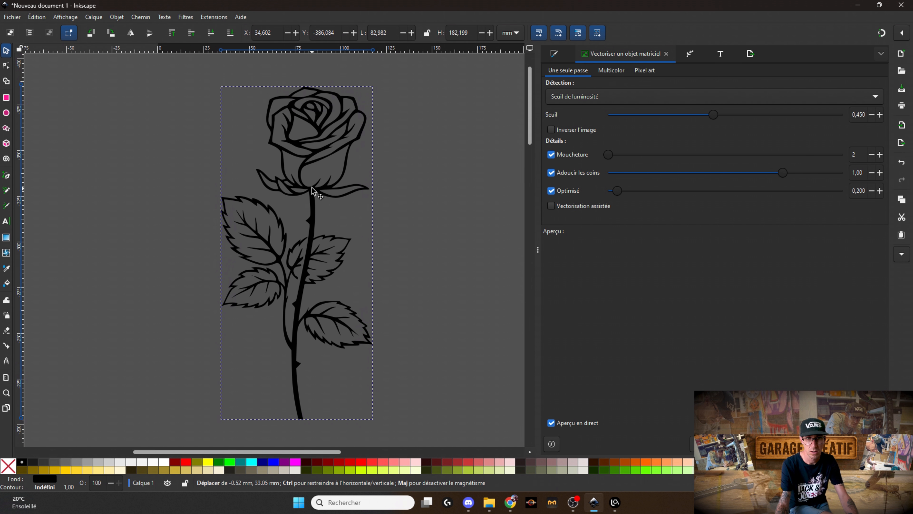
pyautogui.click(555, 53)
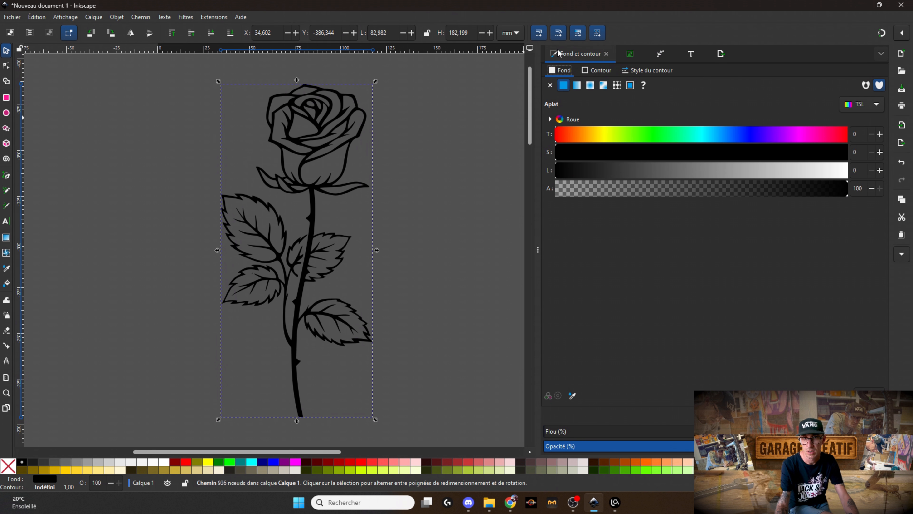
pyautogui.click(611, 71)
pyautogui.click(569, 71)
pyautogui.click(596, 72)
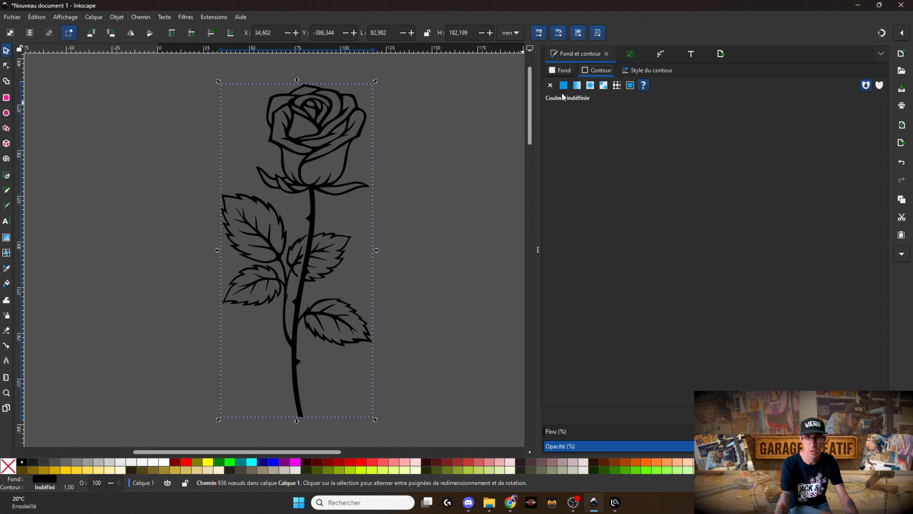
pyautogui.click(564, 85)
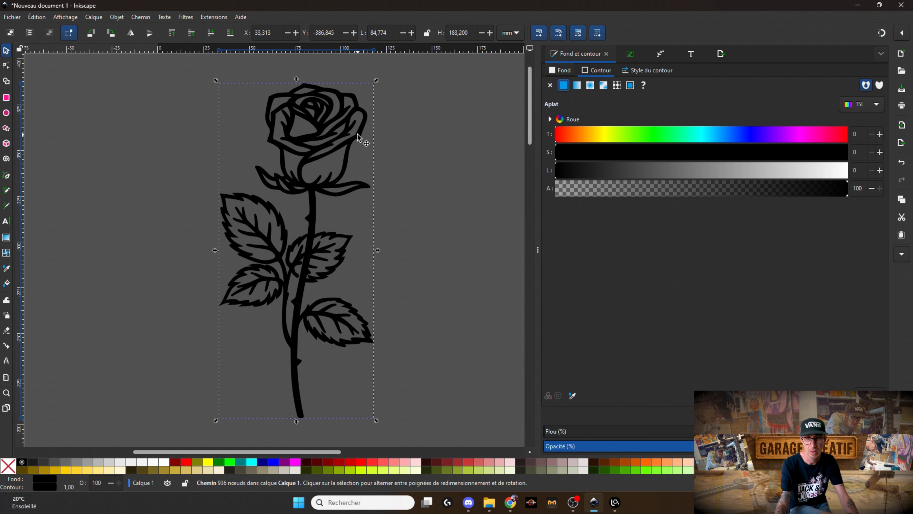
# - Reshape the small openings in the centre of the rose bloom by moving their path nodes
pyautogui.keyDown('ctrl'); pyautogui.scroll(2, 358, 137); pyautogui.keyUp('ctrl')
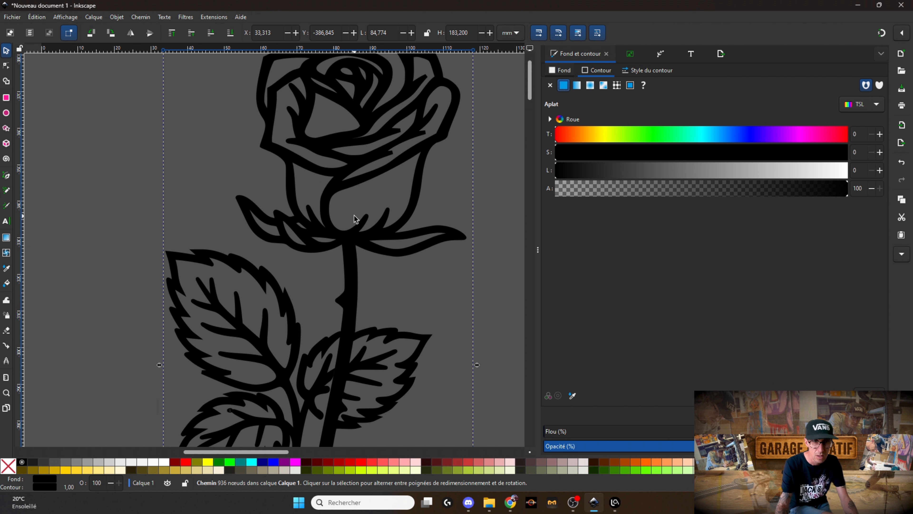
pyautogui.scroll(3, 354, 218)
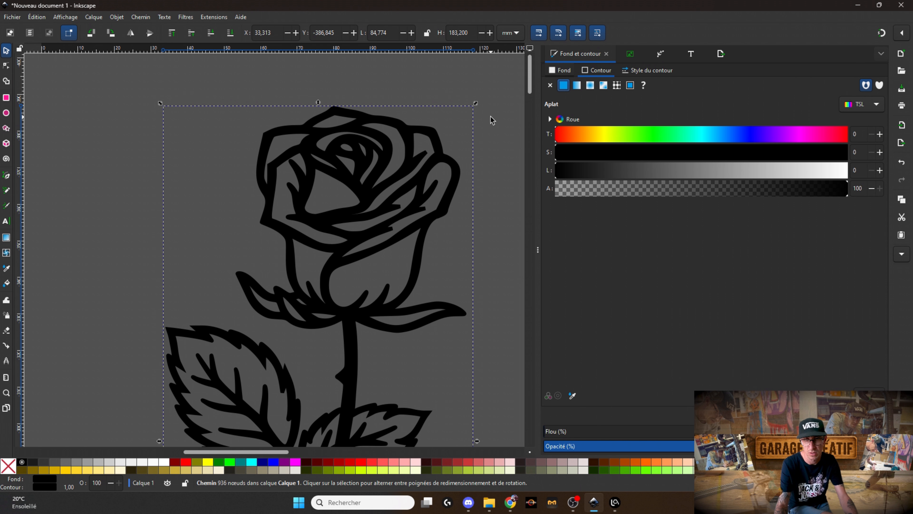
pyautogui.click(5, 67)
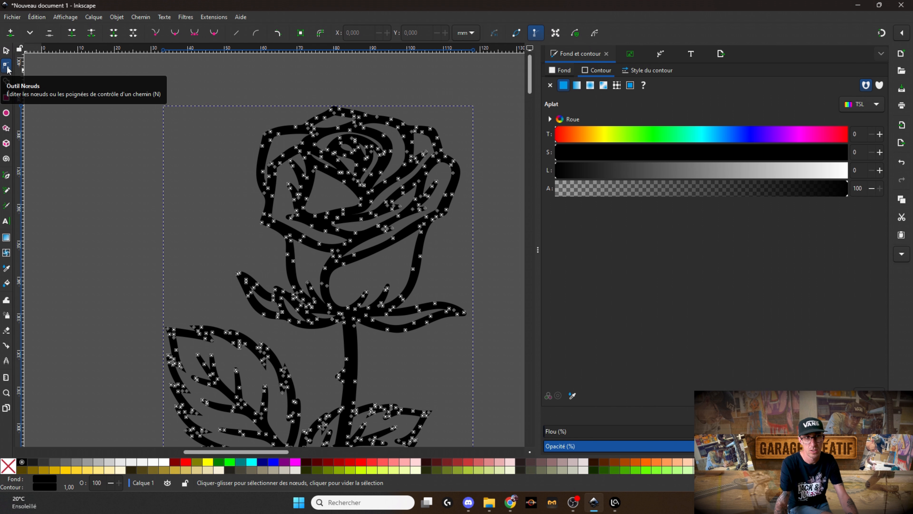
pyautogui.scroll(2, 370, 175)
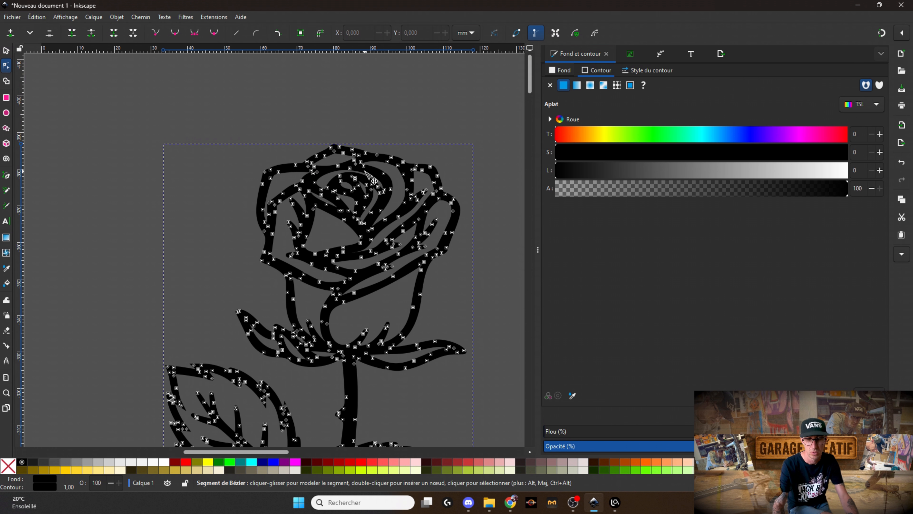
pyautogui.scroll(5, 370, 176)
pyautogui.scroll(2, 299, 177)
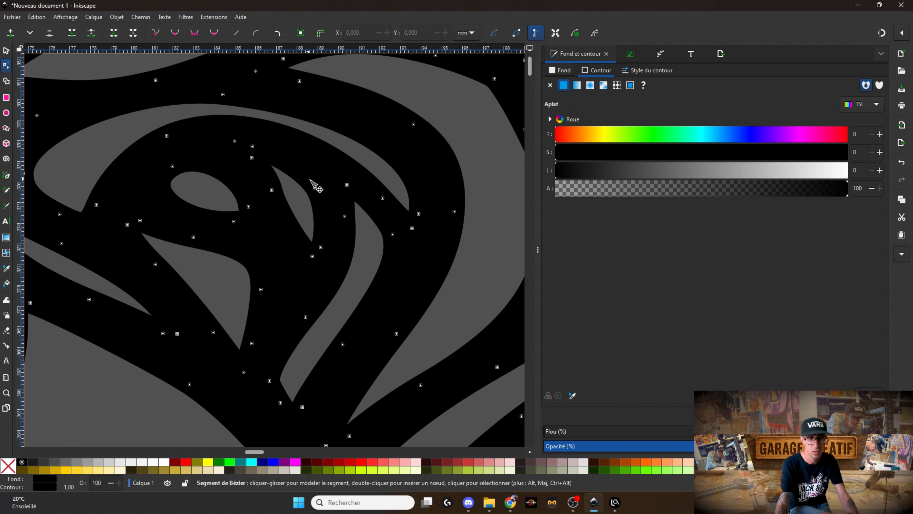
pyautogui.moveTo(316, 187); pyautogui.dragTo(333, 179)
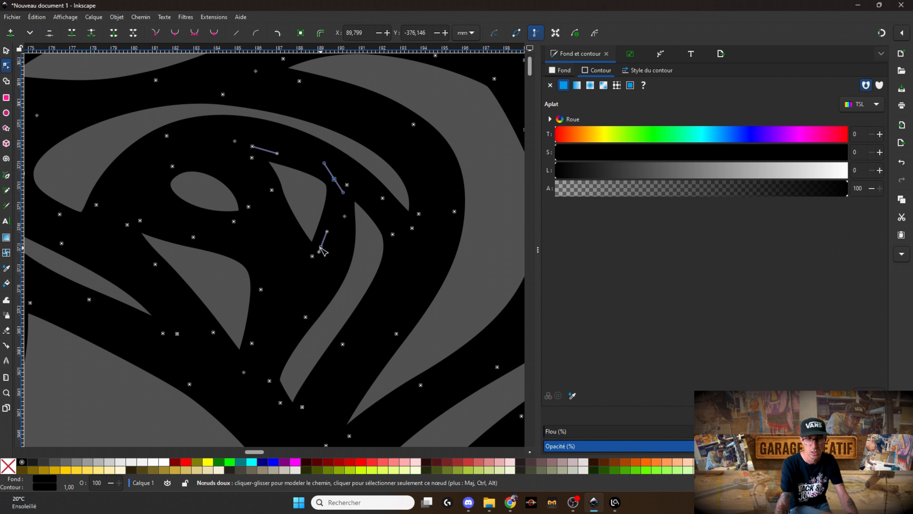
pyautogui.moveTo(320, 248); pyautogui.dragTo(342, 270)
pyautogui.moveTo(248, 207); pyautogui.dragTo(262, 206)
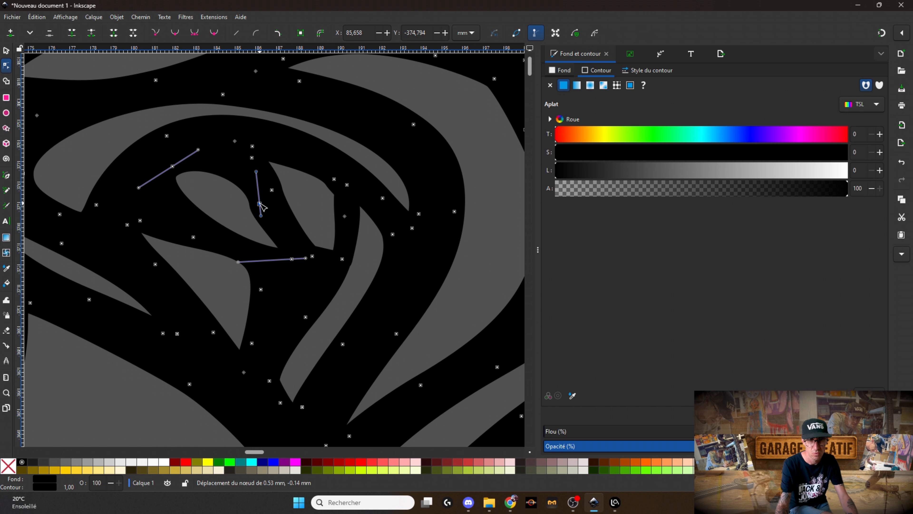
# - Extend the loose end of the middle leaf's outline into the main stem and smooth the bump by deleting its extra node
pyautogui.scroll(-8, 262, 208)
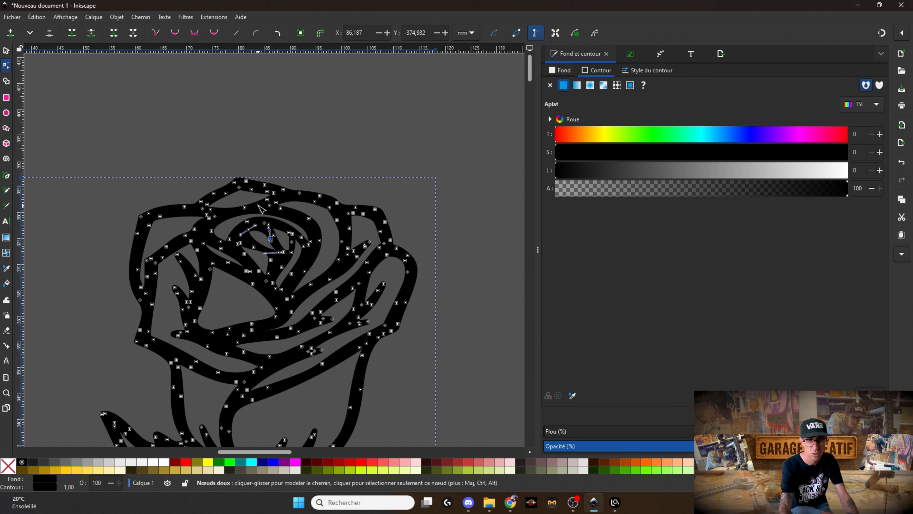
pyautogui.scroll(6, 312, 287)
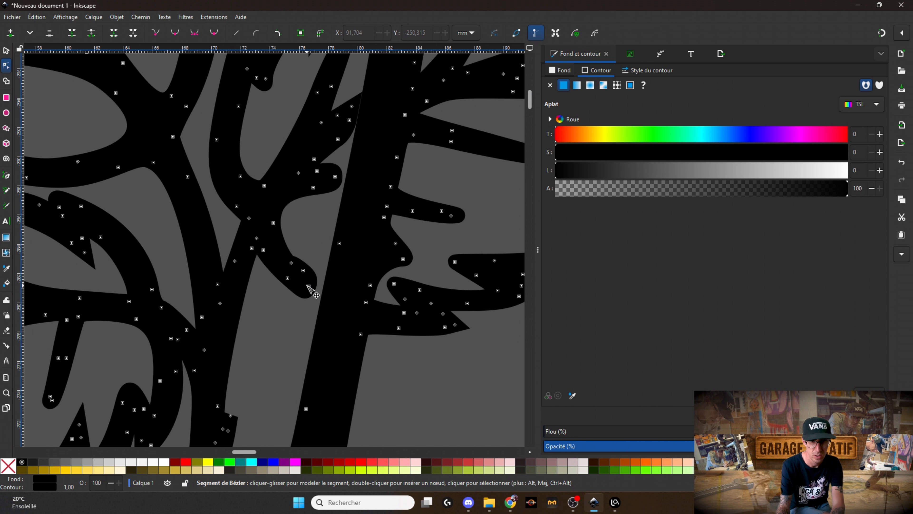
pyautogui.moveTo(308, 285); pyautogui.dragTo(354, 312)
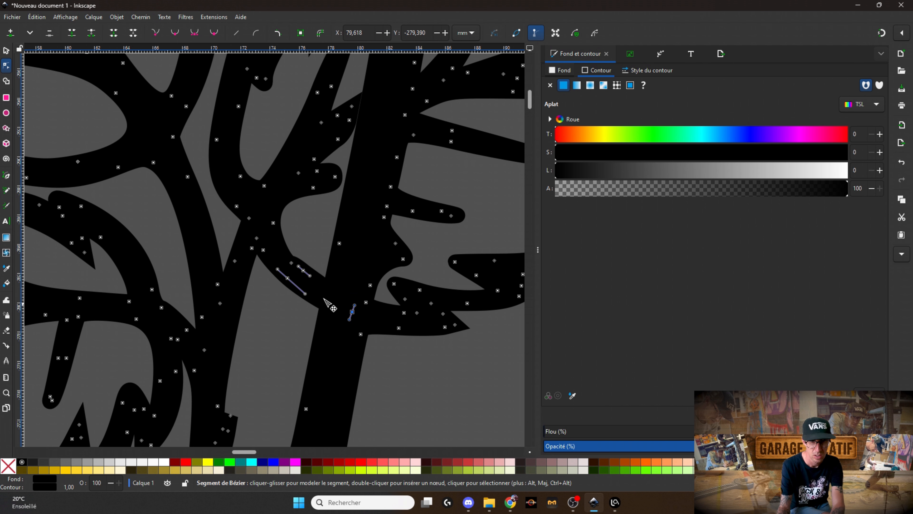
pyautogui.moveTo(300, 268); pyautogui.dragTo(274, 253)
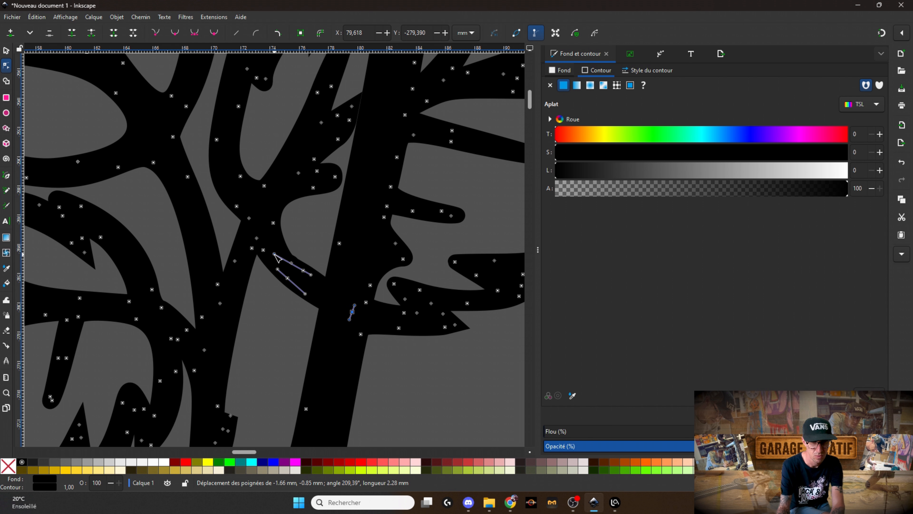
pyautogui.scroll(4, 274, 254)
pyautogui.press('+')
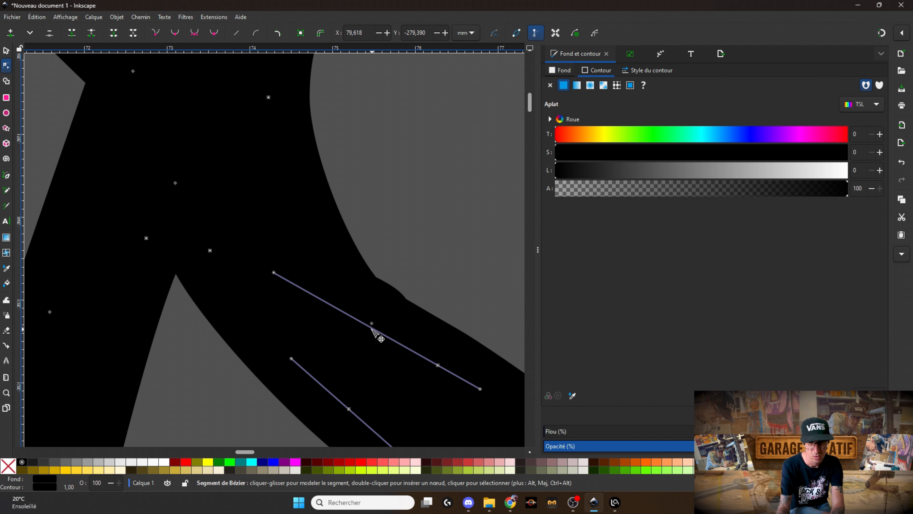
pyautogui.click(375, 318)
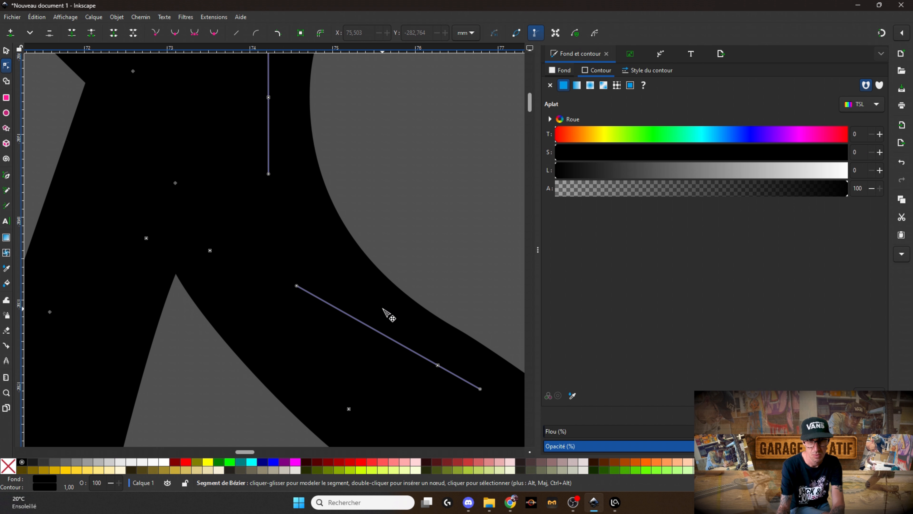
# - Select the whole rose path and open the export settings
pyautogui.scroll(-8, 387, 312)
pyautogui.scroll(-6, 252, 262)
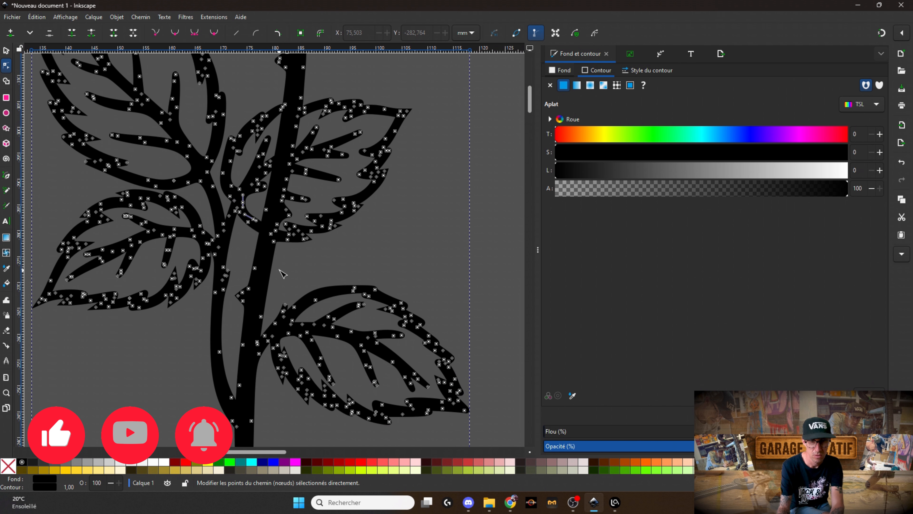
pyautogui.scroll(-6, 283, 274)
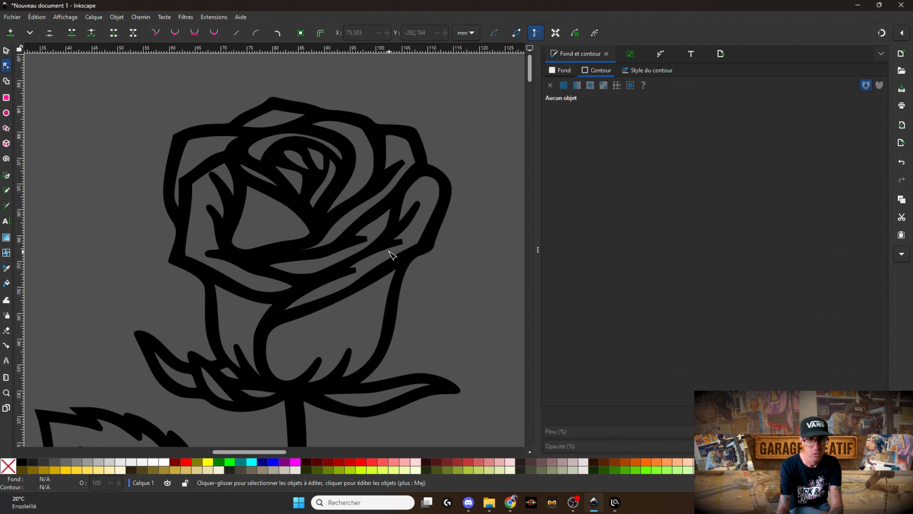
pyautogui.keyDown('ctrl'); pyautogui.scroll(-5, 392, 255); pyautogui.keyUp('ctrl')
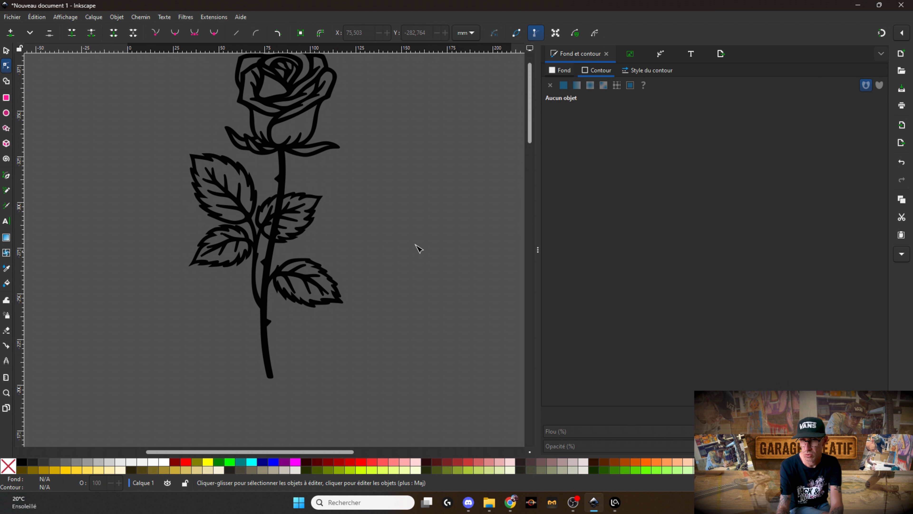
pyautogui.scroll(6, 401, 231)
pyautogui.scroll(-2, 160, 145)
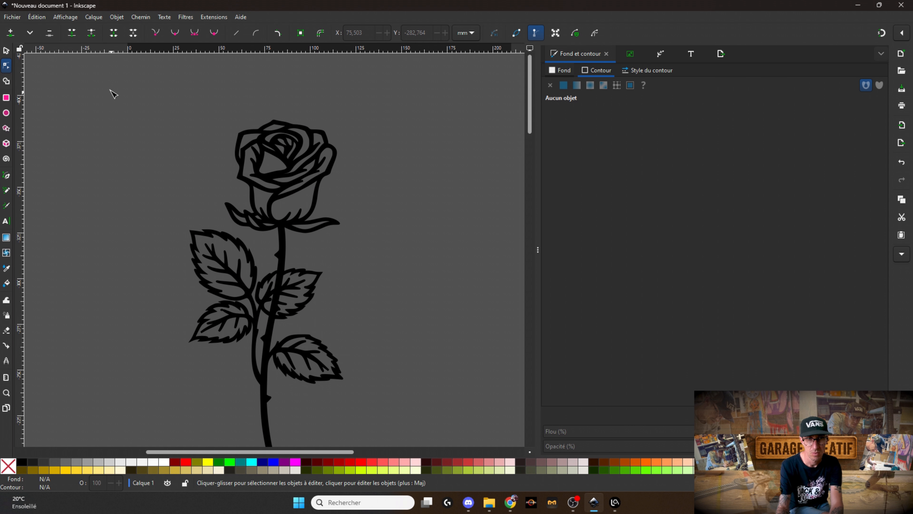
pyautogui.moveTo(108, 87)
pyautogui.mouseDown()
pyautogui.moveTo(210, 195)
pyautogui.moveTo(444, 402)
pyautogui.moveTo(458, 482)
pyautogui.mouseUp()
pyautogui.click(6, 50)
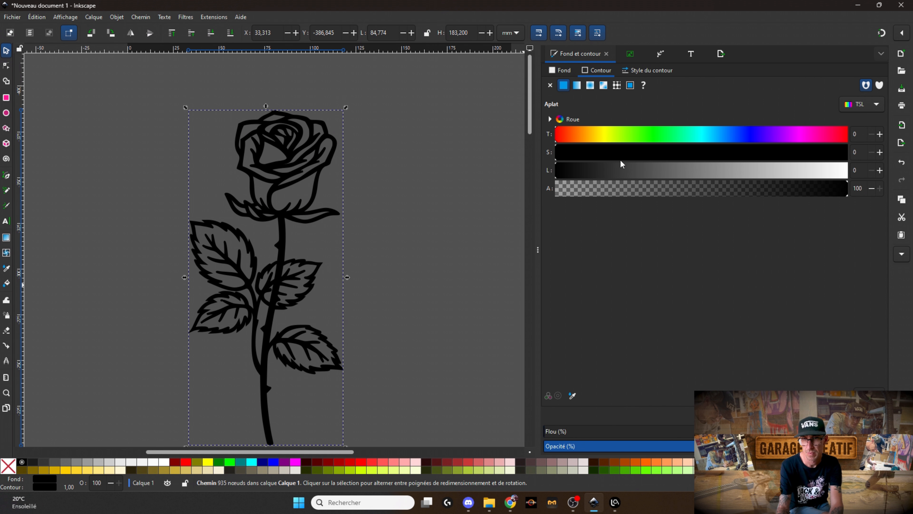
pyautogui.click(720, 54)
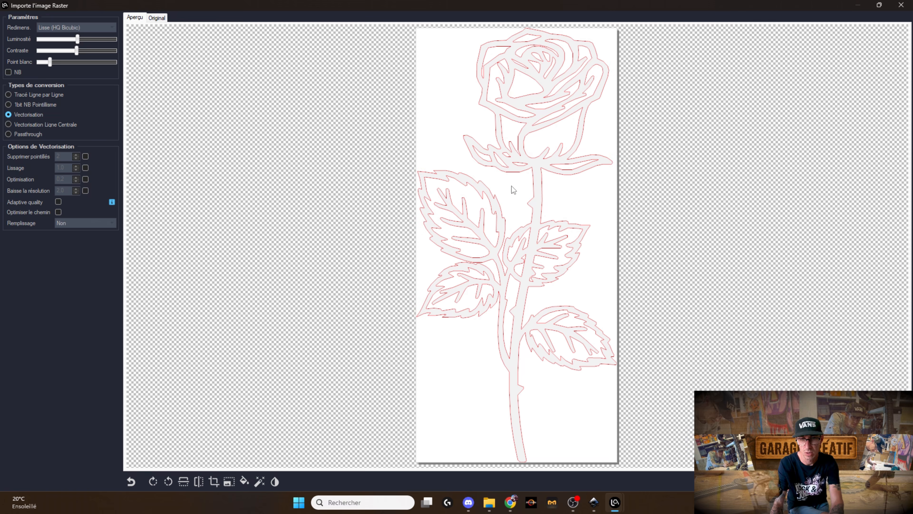
# - Switch to the Canva design and delete the rose illustration from the page
pyautogui.click(510, 502)
pyautogui.click(565, 282)
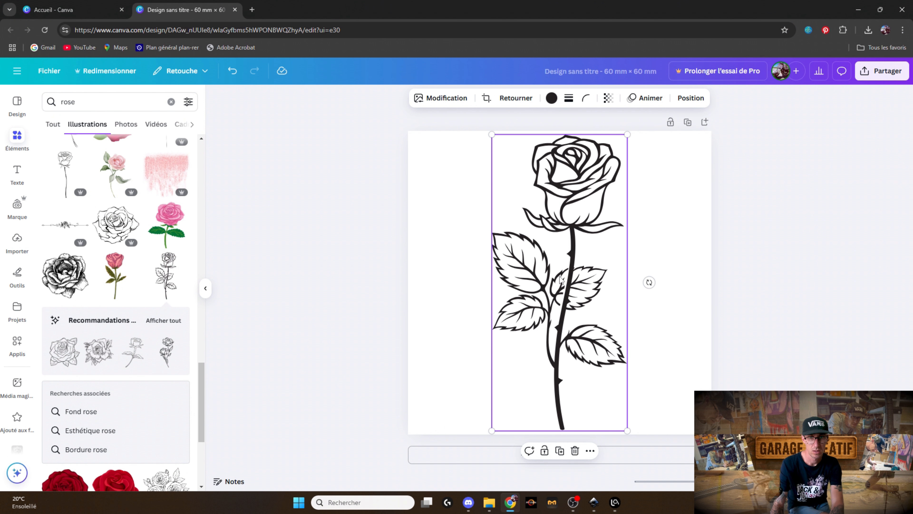
pyautogui.press('Delete')
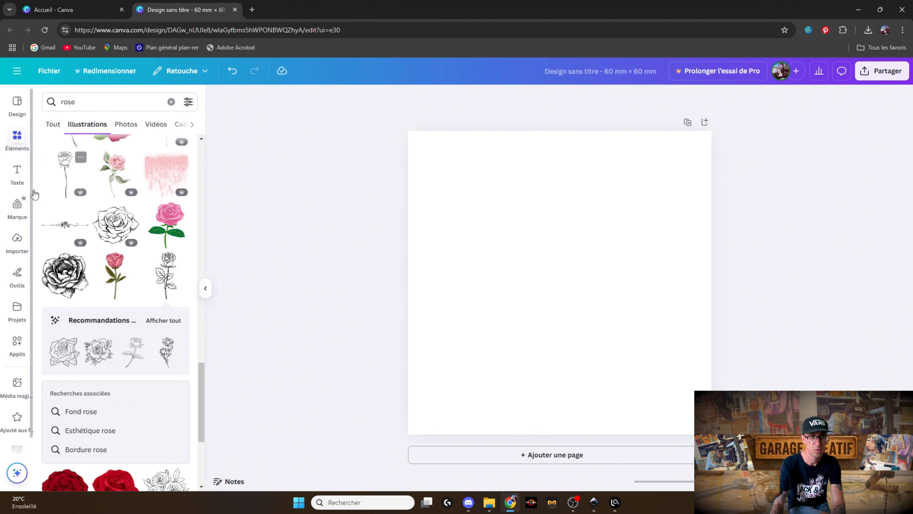
# - Add a title to the page containing the first name in capitals and set its font to Fearless
pyautogui.click(21, 177)
pyautogui.click(101, 239)
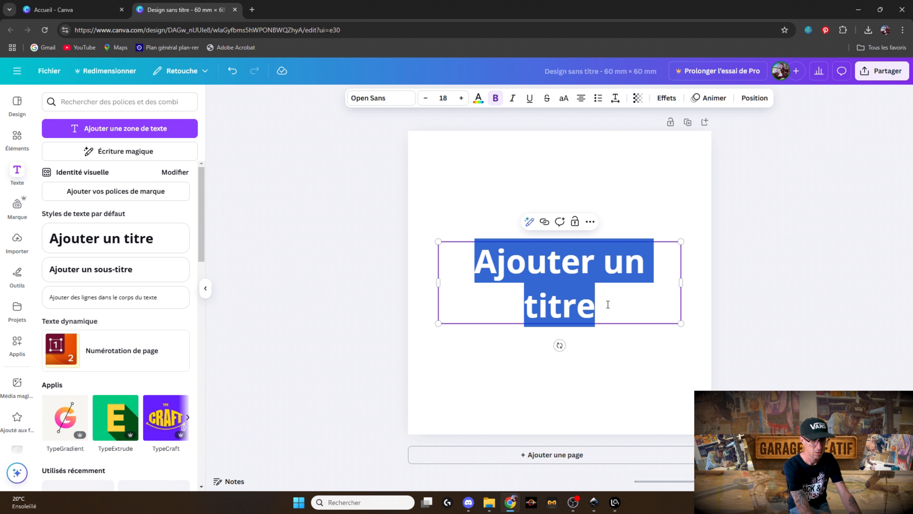
pyautogui.write('ANTHONY')
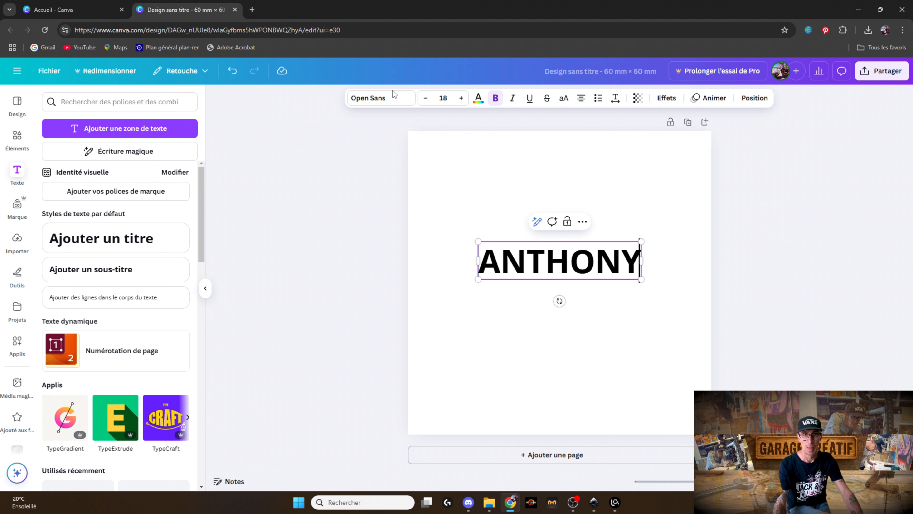
pyautogui.click(398, 103)
pyautogui.click(93, 291)
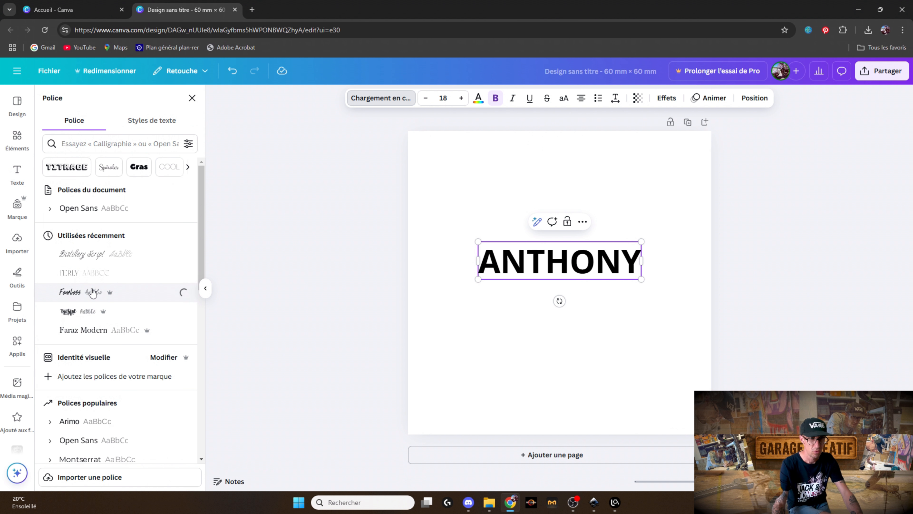
# - Download the name design as a PNG file
pyautogui.click(881, 70)
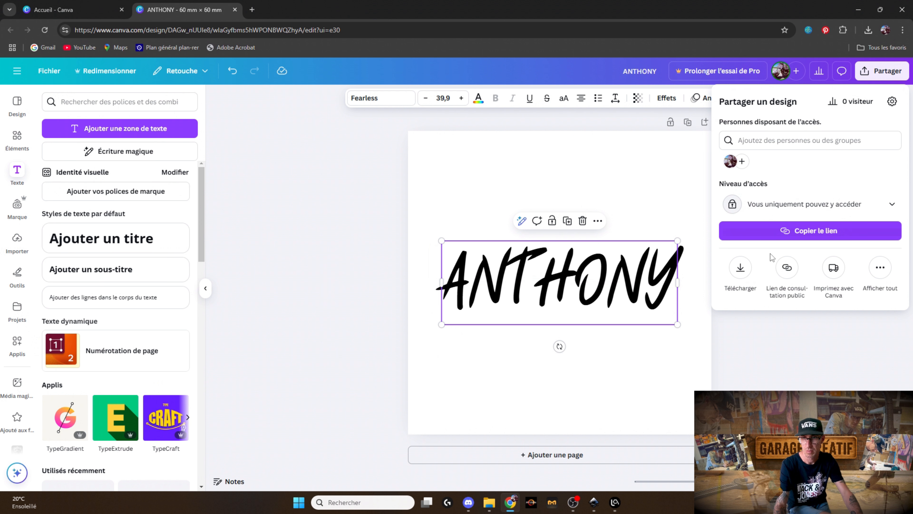
pyautogui.click(739, 285)
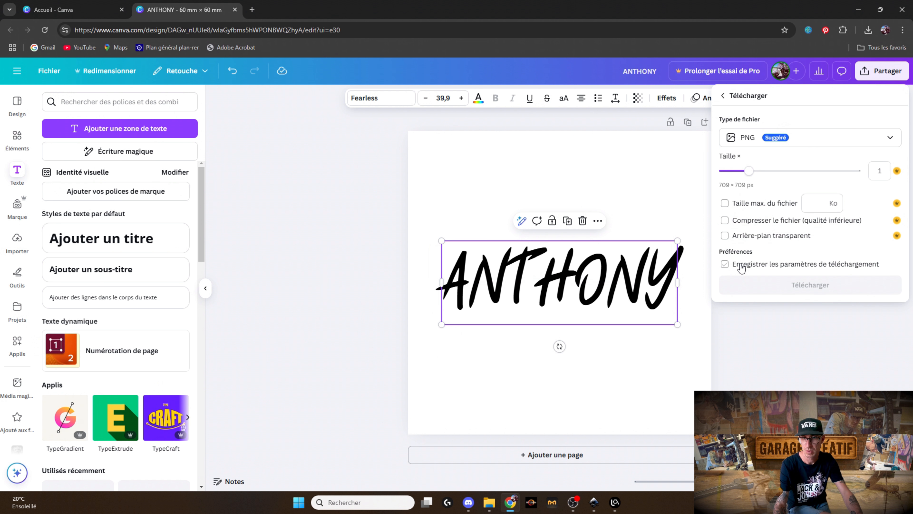
pyautogui.click(766, 285)
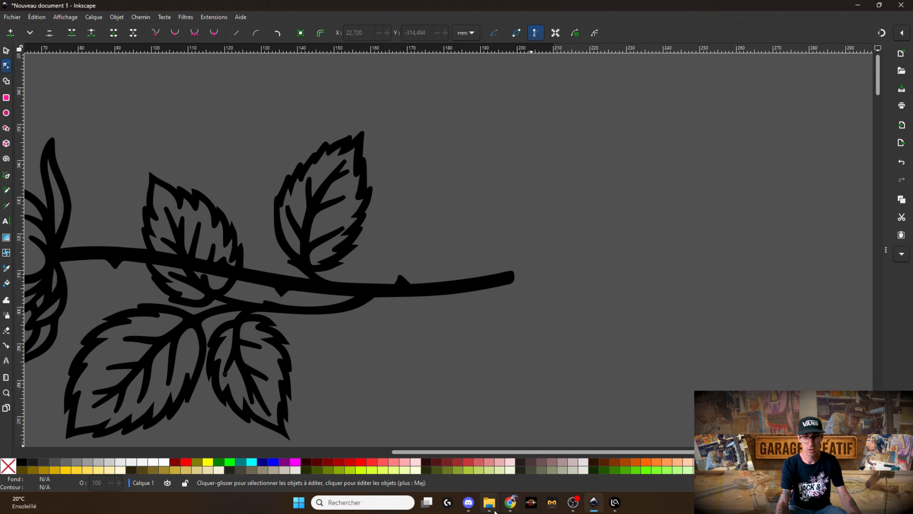
# - Switch to Inkscape and import the newly downloaded name PNG from the Téléchargements folder onto the canvas with the rose
pyautogui.moveTo(493, 507)
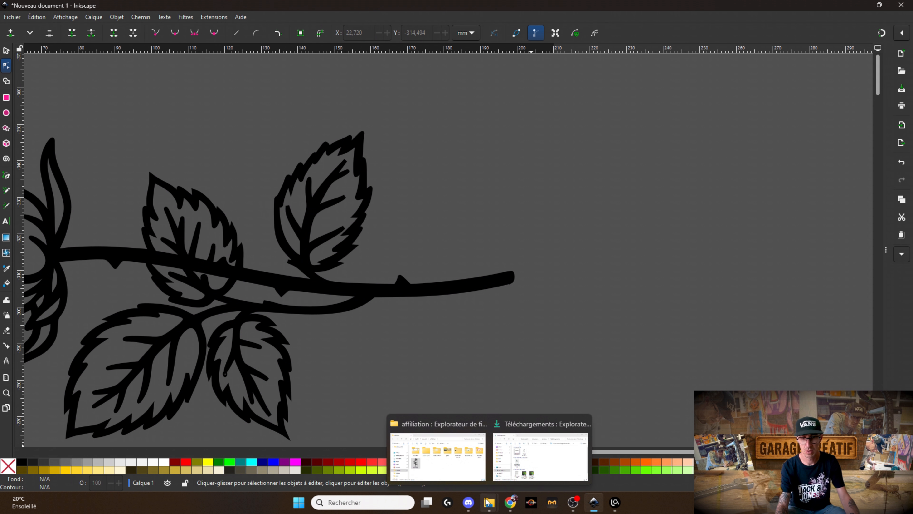
pyautogui.click(438, 457)
pyautogui.click(160, 365)
pyautogui.click(230, 347)
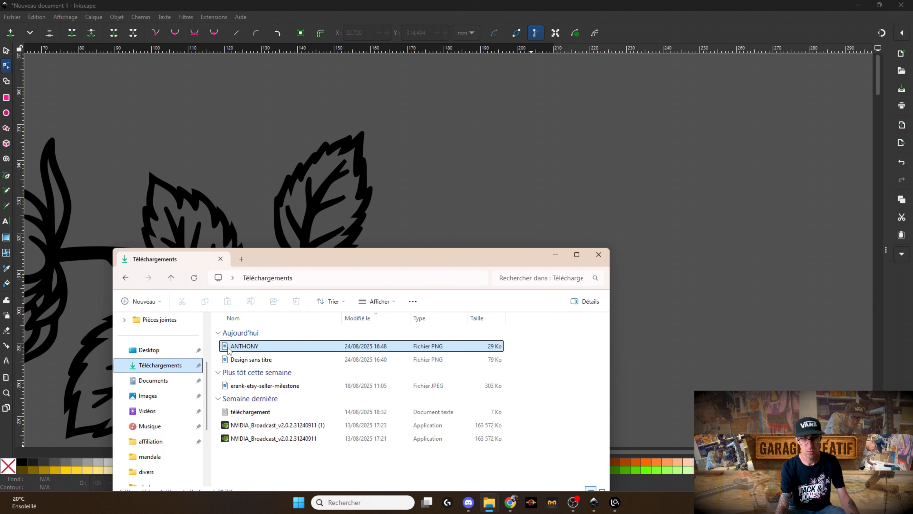
pyautogui.moveTo(229, 351); pyautogui.dragTo(509, 183)
pyautogui.click(206, 156)
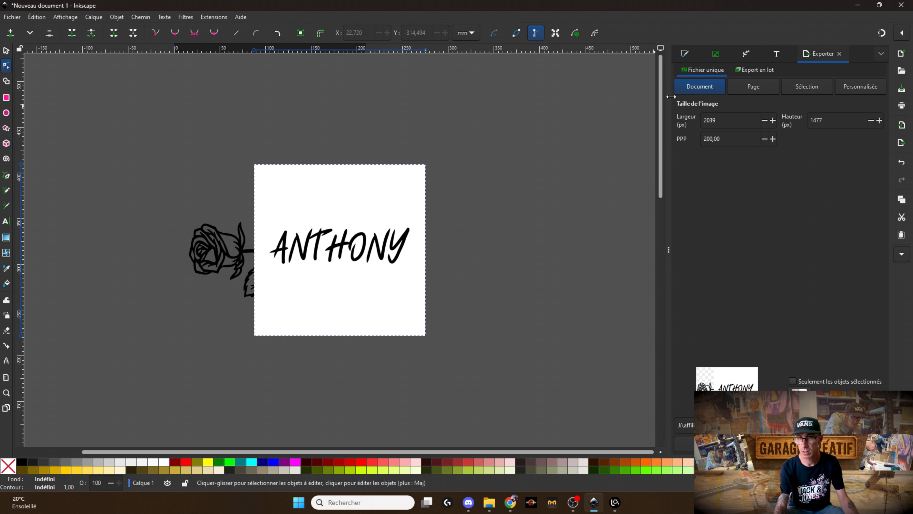
# - Trace the name image into a vector path by brightness threshold and delete the original bitmap
pyautogui.click(716, 54)
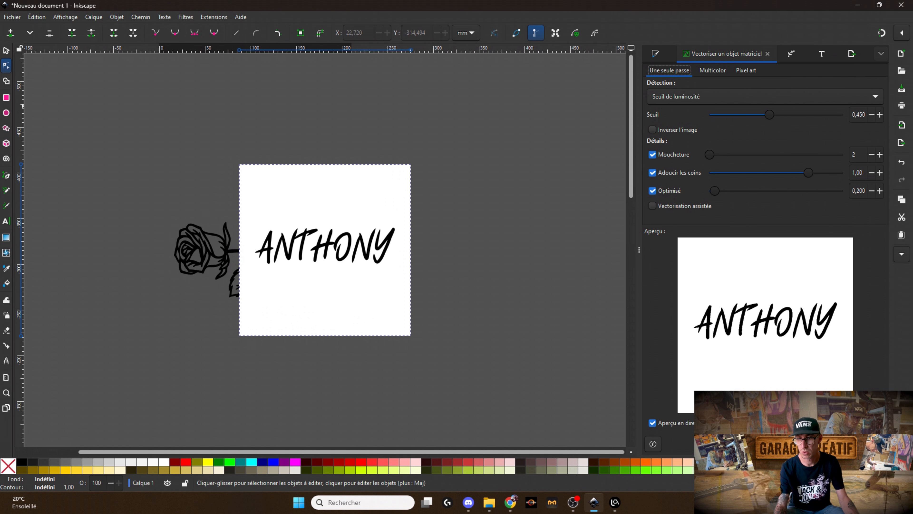
pyautogui.click(867, 444)
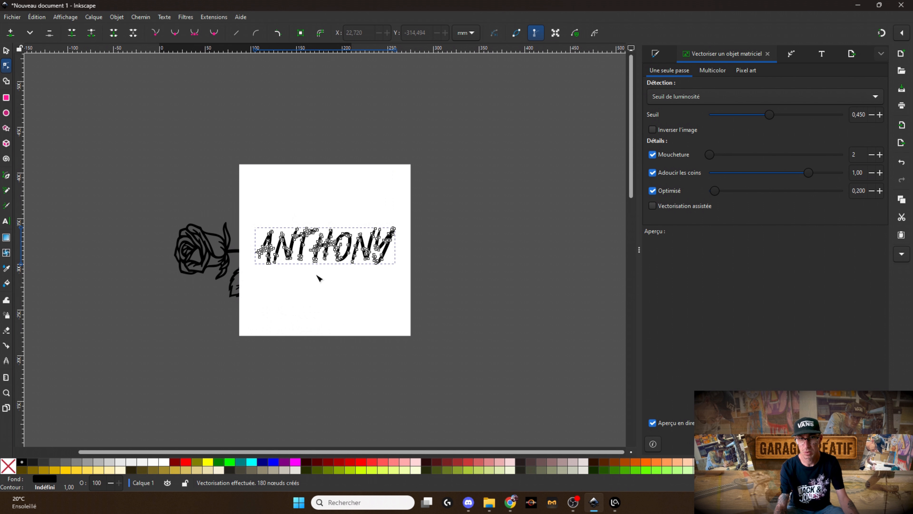
pyautogui.click(6, 51)
pyautogui.moveTo(306, 250); pyautogui.dragTo(454, 119)
pyautogui.click(351, 245)
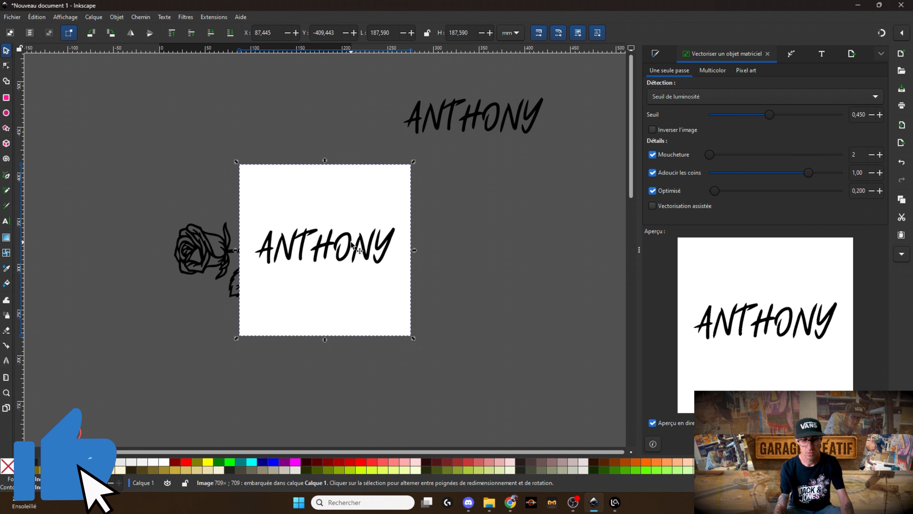
pyautogui.press('Delete')
# - Position the traced name beside the rose so the lower left of its A overlaps the end of the stem
pyautogui.moveTo(461, 121); pyautogui.dragTo(405, 246)
pyautogui.scroll(3, 406, 212)
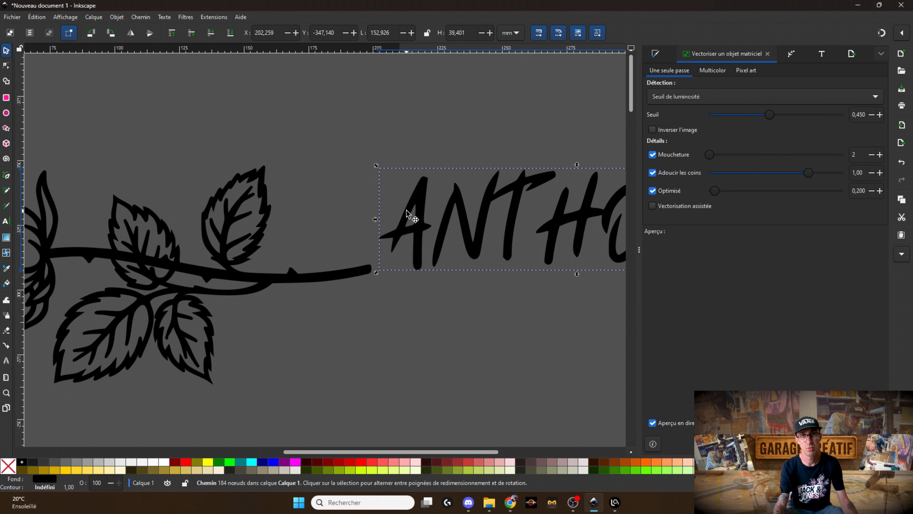
pyautogui.moveTo(406, 209); pyautogui.dragTo(387, 228)
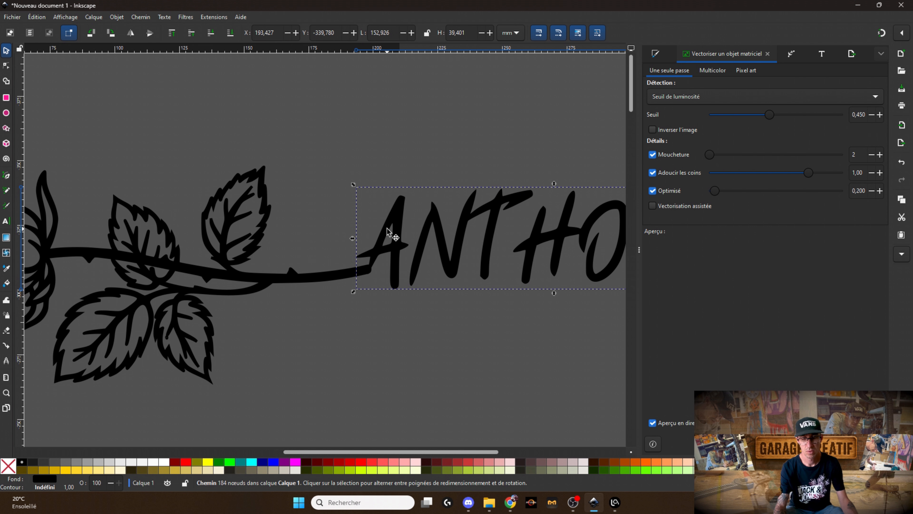
pyautogui.press('-')
pyautogui.press('-')
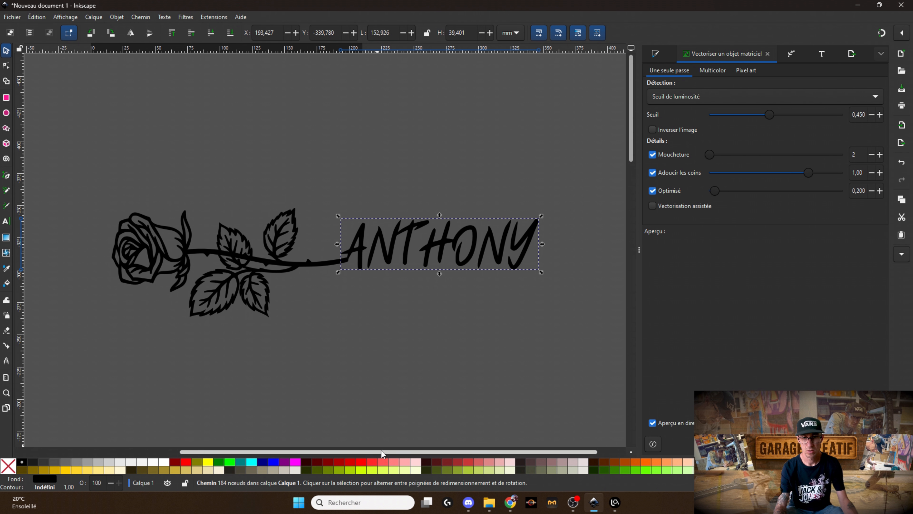
pyautogui.moveTo(381, 451); pyautogui.dragTo(408, 450)
pyautogui.press('-')
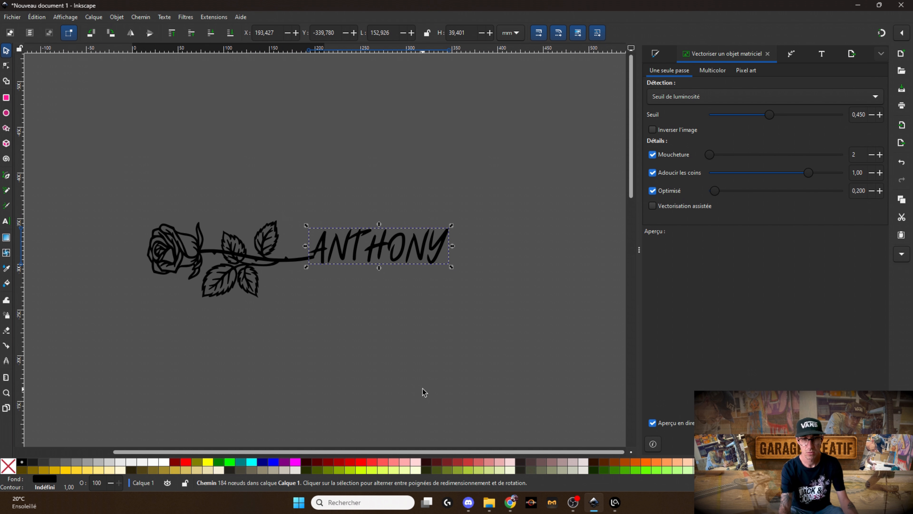
pyautogui.press('-')
# - Pull the lower node of the A's left leg outward and downward so the leg curves into the rose stem
pyautogui.press('+')
pyautogui.press('+')
pyautogui.press('+')
pyautogui.press('+')
pyautogui.press('+')
pyautogui.press('+')
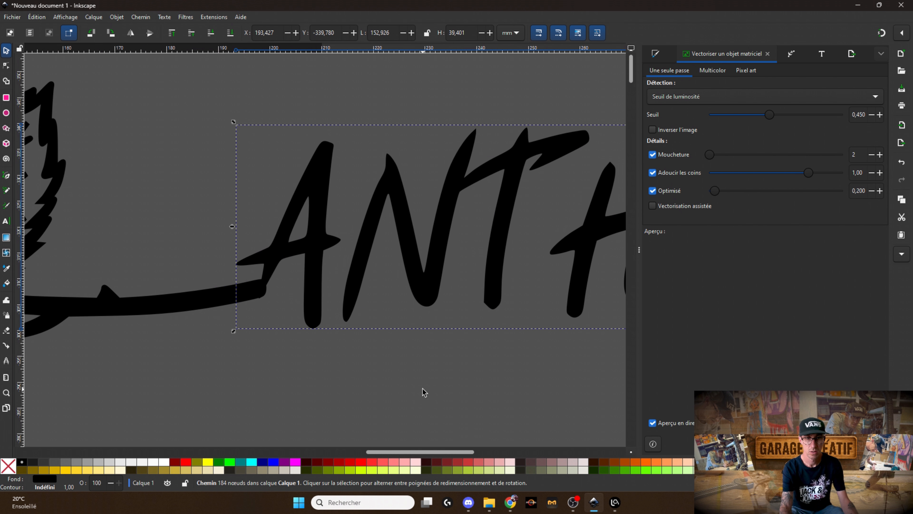
pyautogui.press('n')
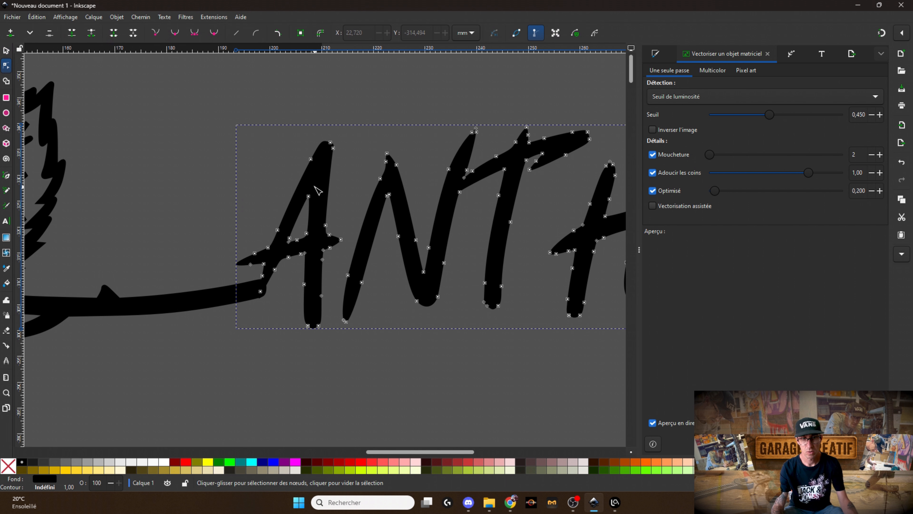
pyautogui.press('+')
pyautogui.press('+')
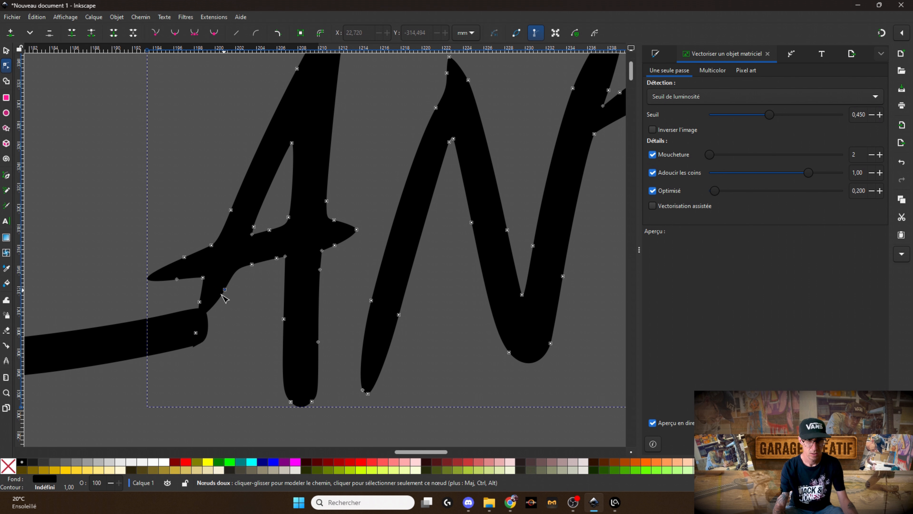
pyautogui.moveTo(225, 289); pyautogui.dragTo(225, 336)
pyautogui.moveTo(225, 329); pyautogui.dragTo(233, 320)
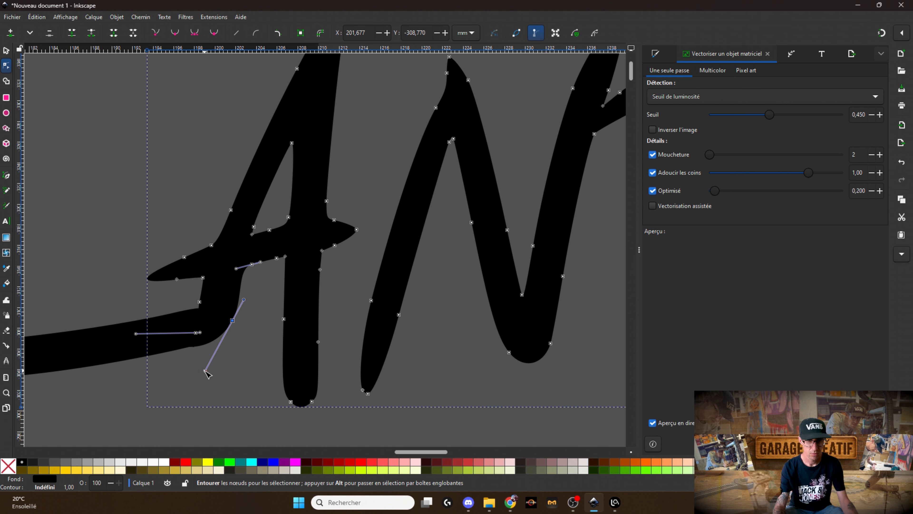
# - Undo the stem's distorted node edit and move its lower end node back about 0.65 mm to blend with the A's leg
pyautogui.scroll(3, 212, 361)
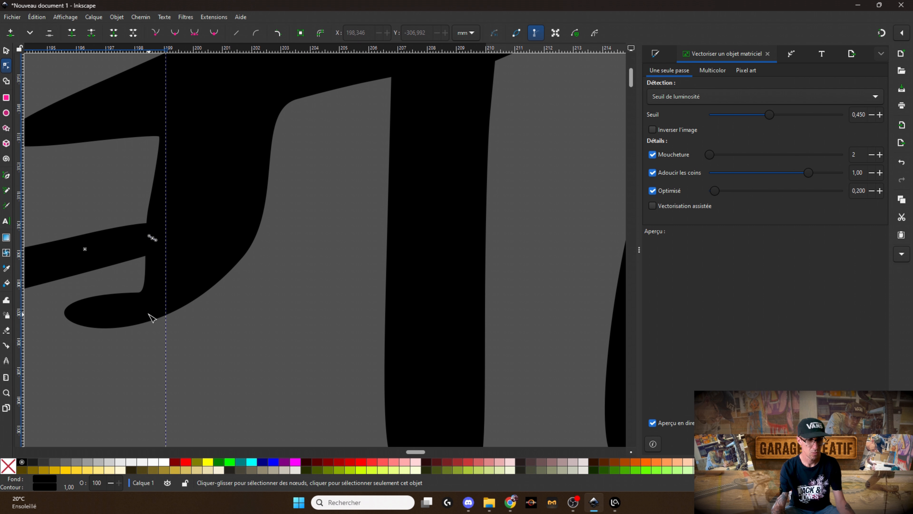
pyautogui.hotkey('ctrl', 'z')
pyautogui.moveTo(172, 330); pyautogui.dragTo(185, 279)
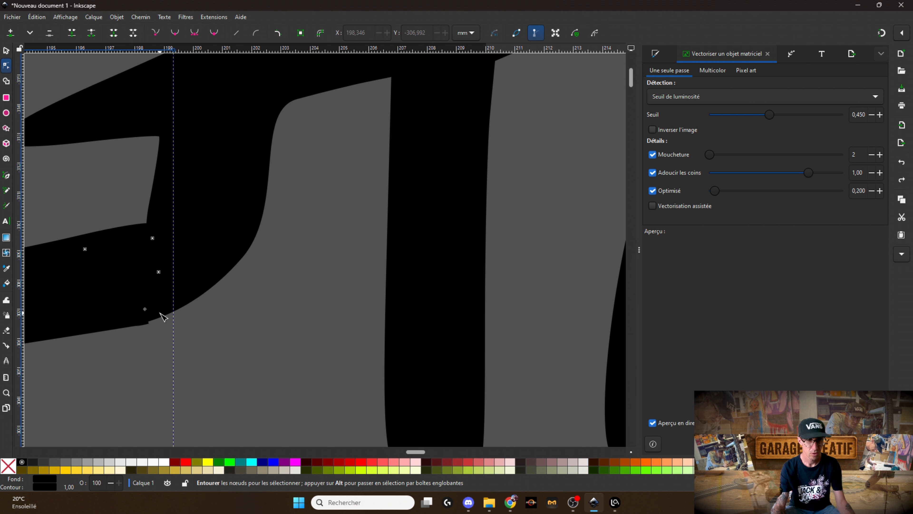
pyautogui.moveTo(144, 309); pyautogui.dragTo(126, 311)
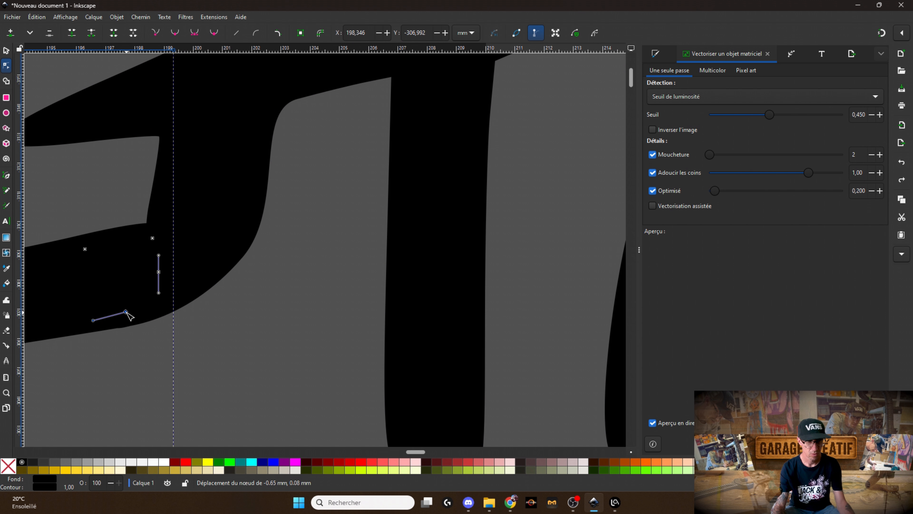
pyautogui.click(143, 332)
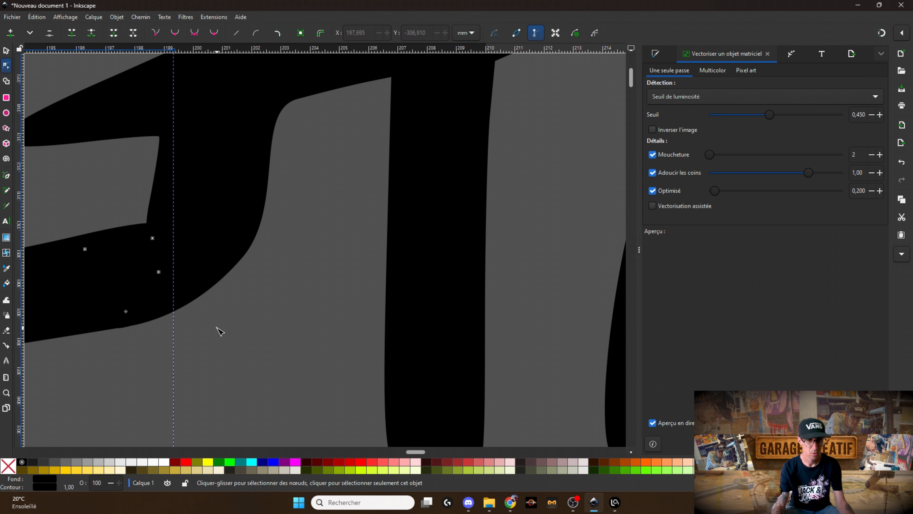
# - Select the name path and move the left edge node of the N's first stroke down and outward to widen its base
pyautogui.scroll(-4, 220, 331)
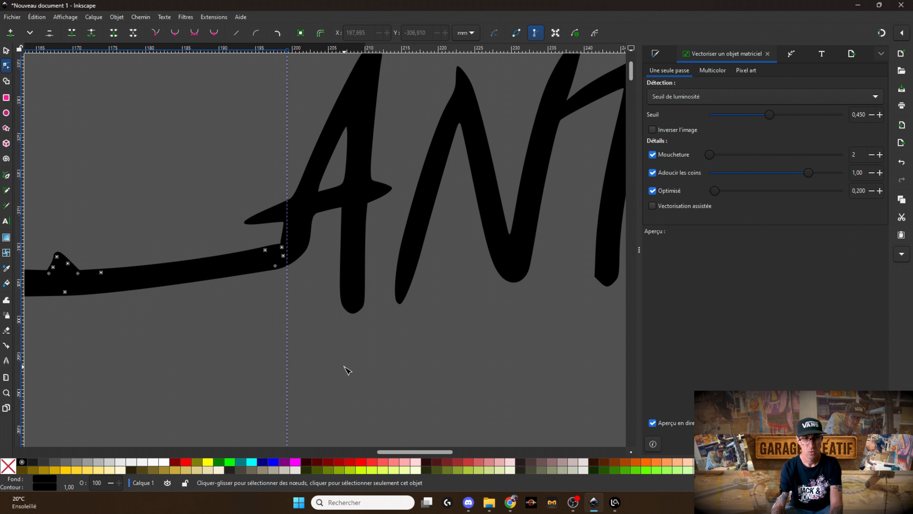
pyautogui.scroll(2, 406, 338)
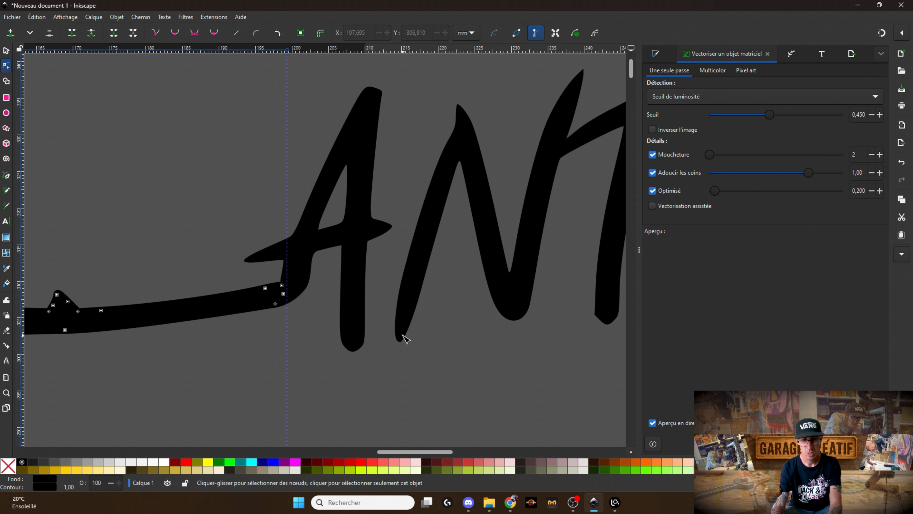
pyautogui.click(413, 329)
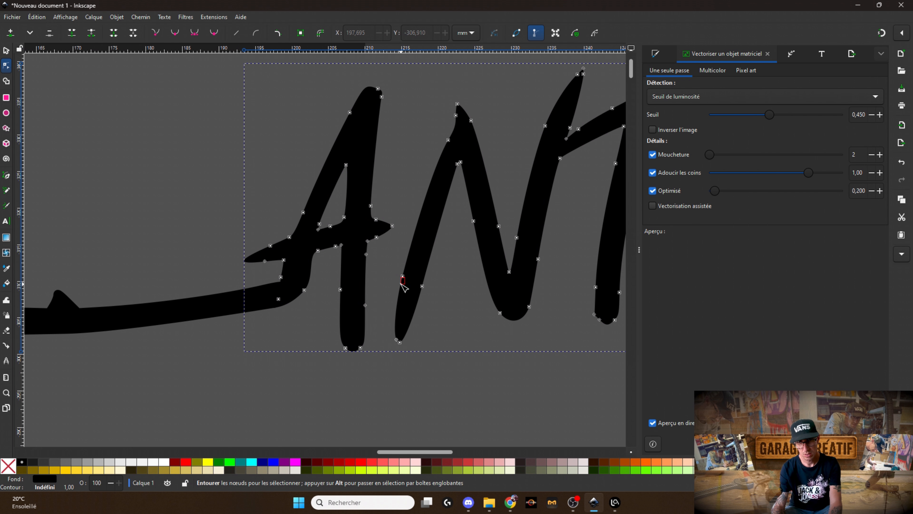
pyautogui.moveTo(402, 276); pyautogui.dragTo(391, 305)
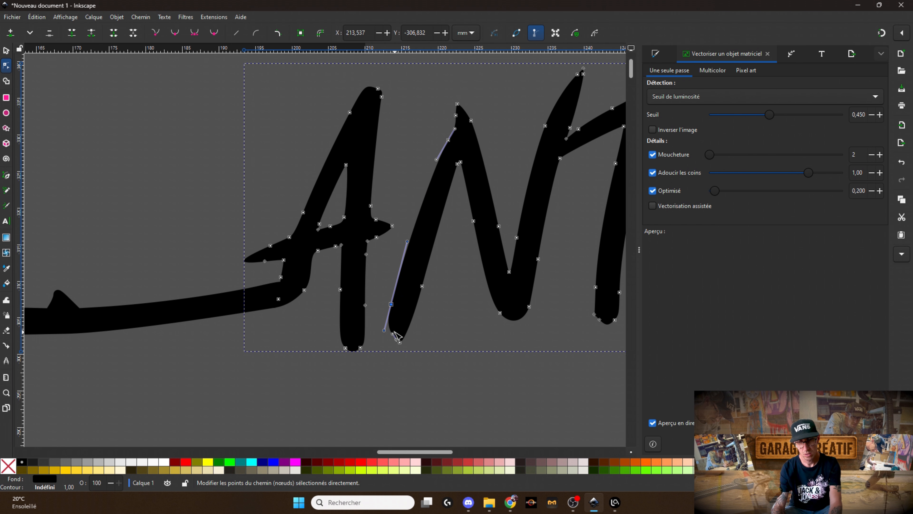
# - Try joining the foot of the A's right leg to the base of the N by moving nodes, and undo the attempt
pyautogui.moveTo(395, 338)
pyautogui.mouseDown()
pyautogui.moveTo(364, 354)
pyautogui.moveTo(397, 330)
pyautogui.moveTo(364, 348)
pyautogui.mouseUp()
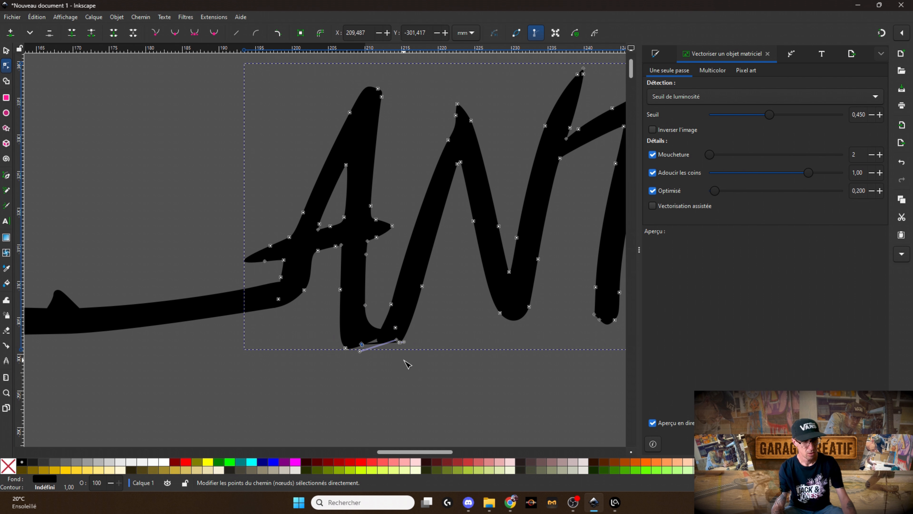
pyautogui.hotkey('ctrl', 'z')
pyautogui.press('+')
pyautogui.press('+')
pyautogui.press('+')
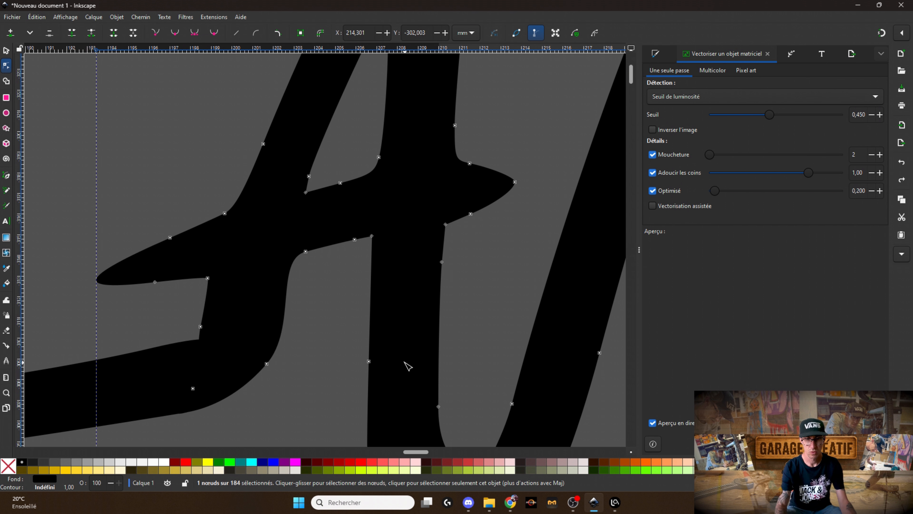
pyautogui.scroll(-5, 421, 378)
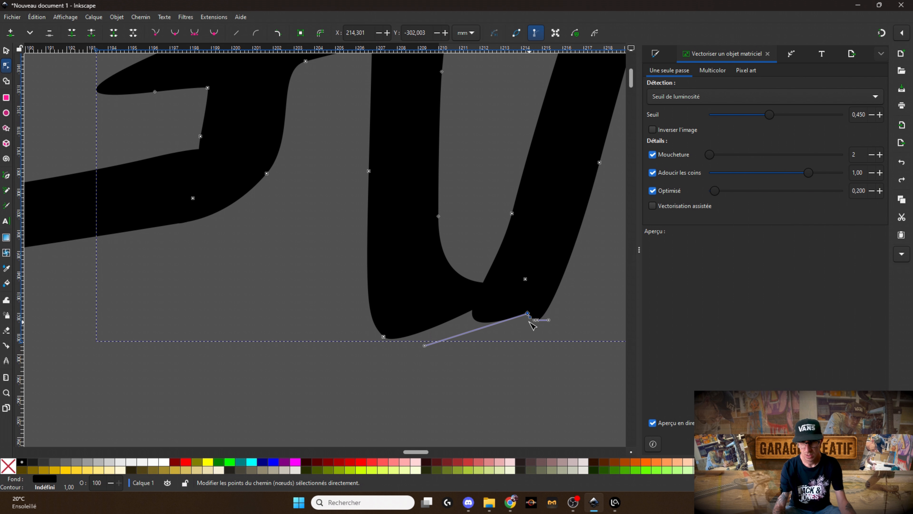
pyautogui.hotkey('ctrl', 'z')
pyautogui.hotkey('ctrl', 'z')
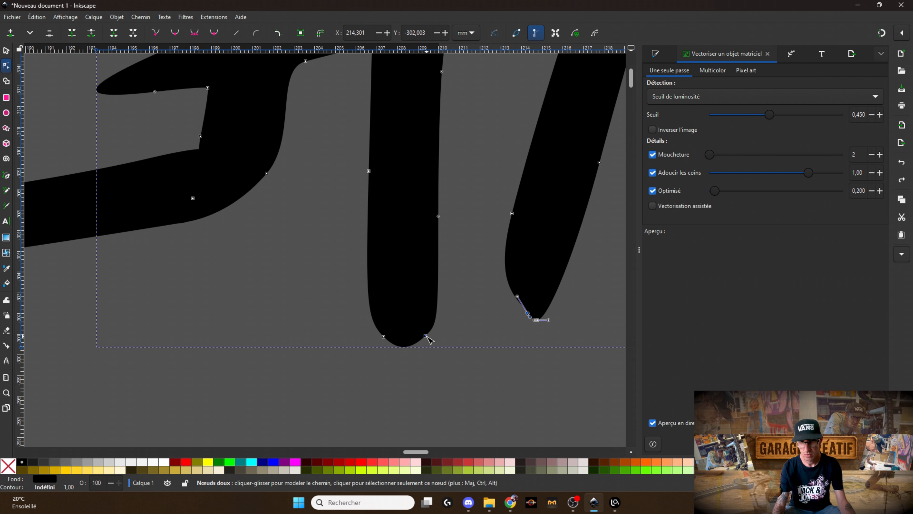
# - Join the A's right foot to the N's base by moving its node about 5.4 mm across, lowering the N's edge node and deleting the extra tip node
pyautogui.moveTo(425, 336); pyautogui.dragTo(538, 320)
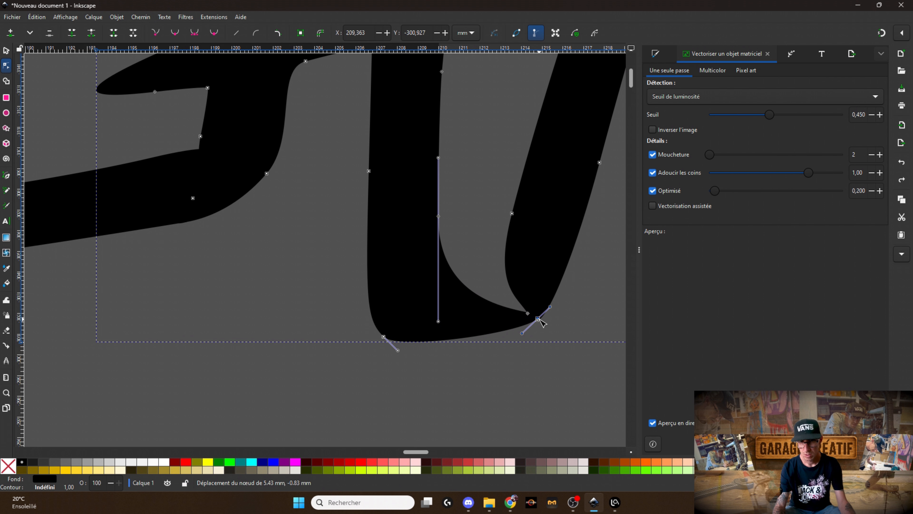
pyautogui.moveTo(512, 212)
pyautogui.mouseDown()
pyautogui.moveTo(469, 273)
pyautogui.moveTo(508, 283)
pyautogui.mouseUp()
pyautogui.click(528, 314)
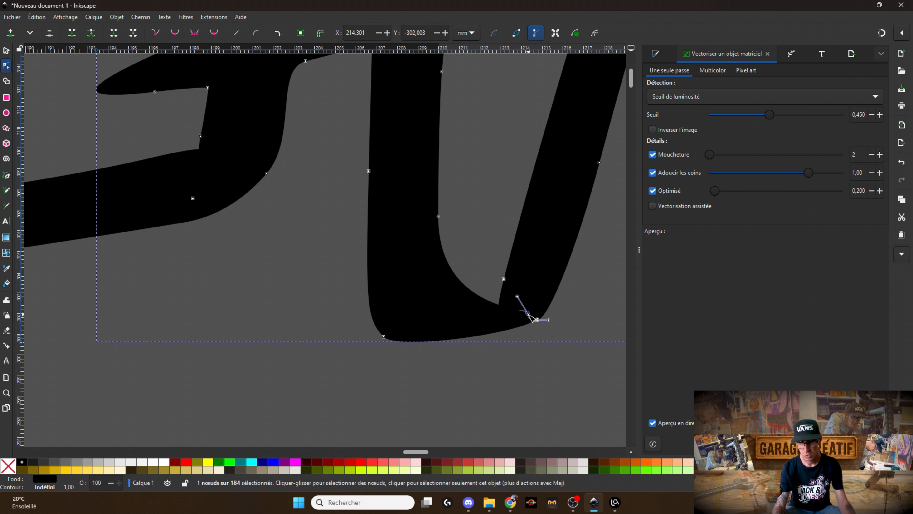
pyautogui.press('Delete')
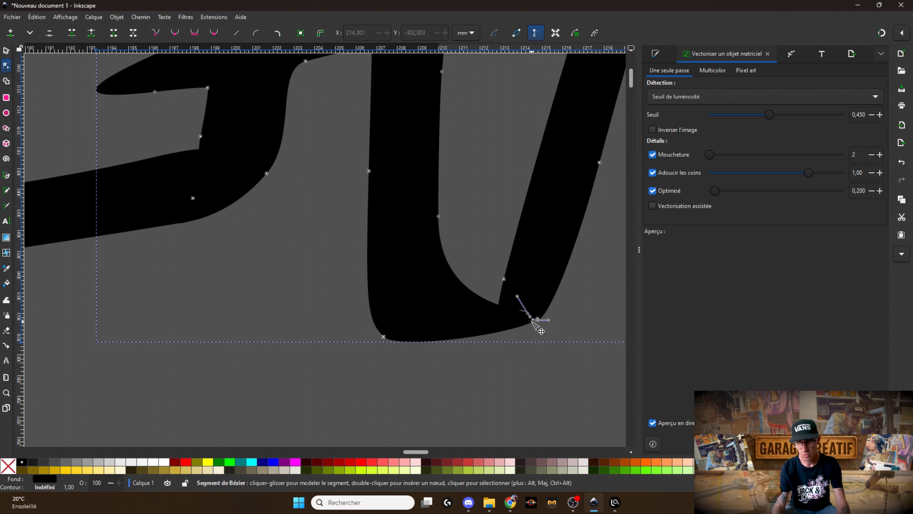
# - Delete the stray node inside the join between the A's foot and the N's base to close the small gap
pyautogui.press('+')
pyautogui.press('+')
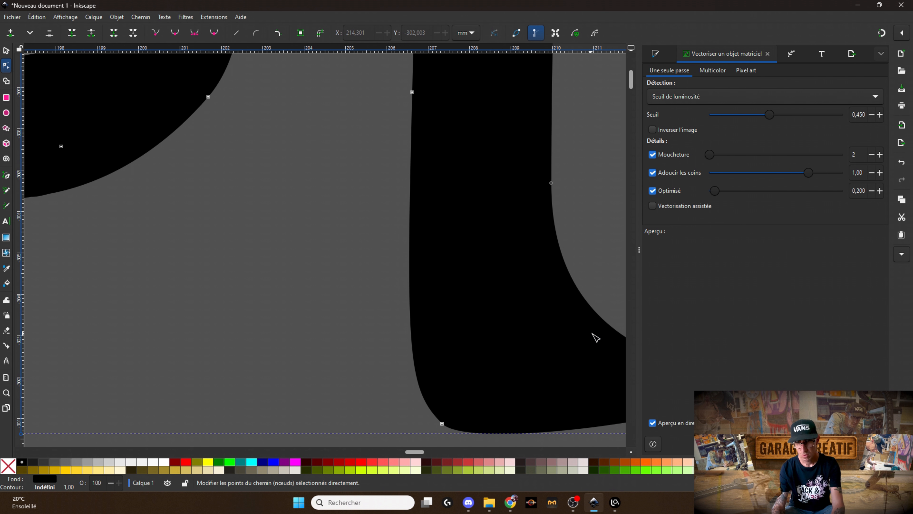
pyautogui.moveTo(422, 453); pyautogui.dragTo(430, 452)
pyautogui.press('+')
pyautogui.scroll(-3, 400, 406)
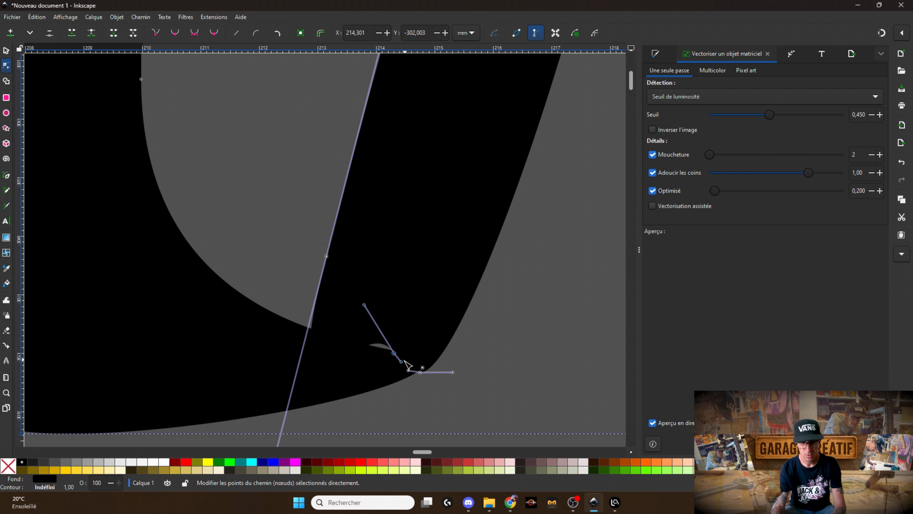
pyautogui.click(419, 372)
pyautogui.scroll(-5, 433, 331)
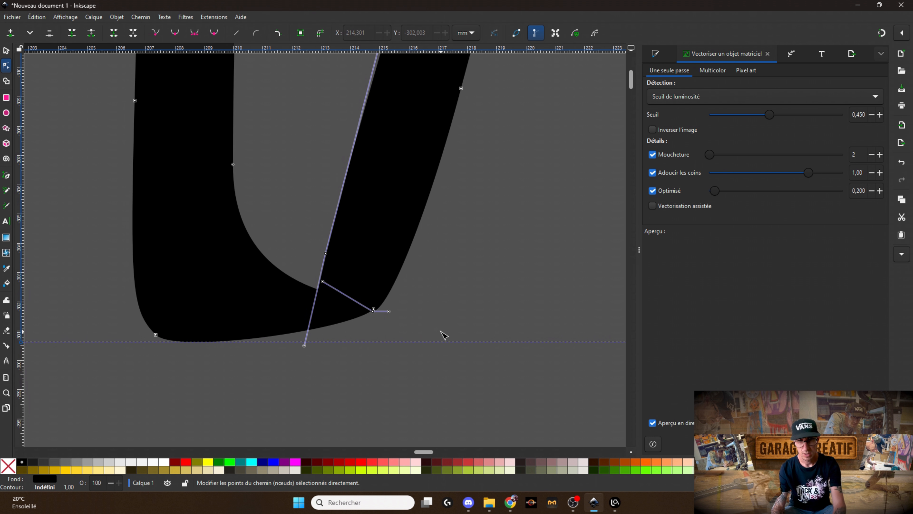
pyautogui.scroll(-2, 459, 301)
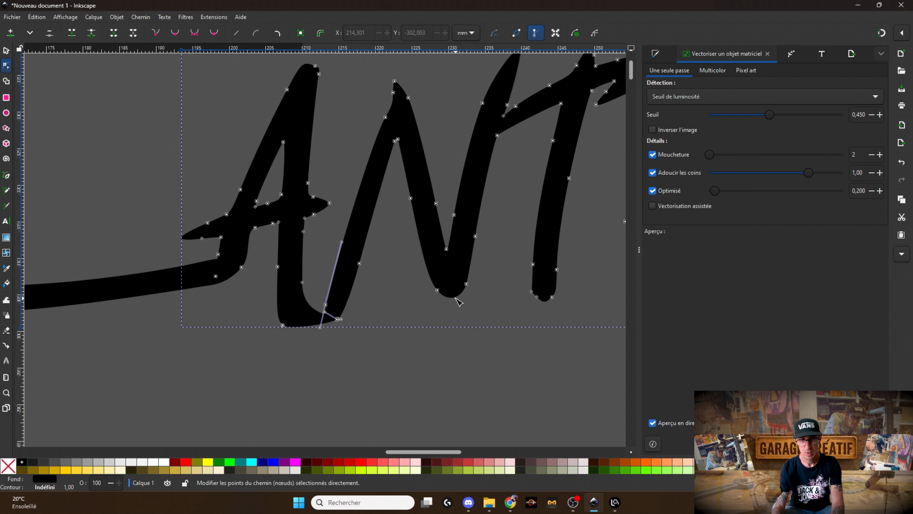
pyautogui.scroll(-2, 455, 301)
pyautogui.click(373, 294)
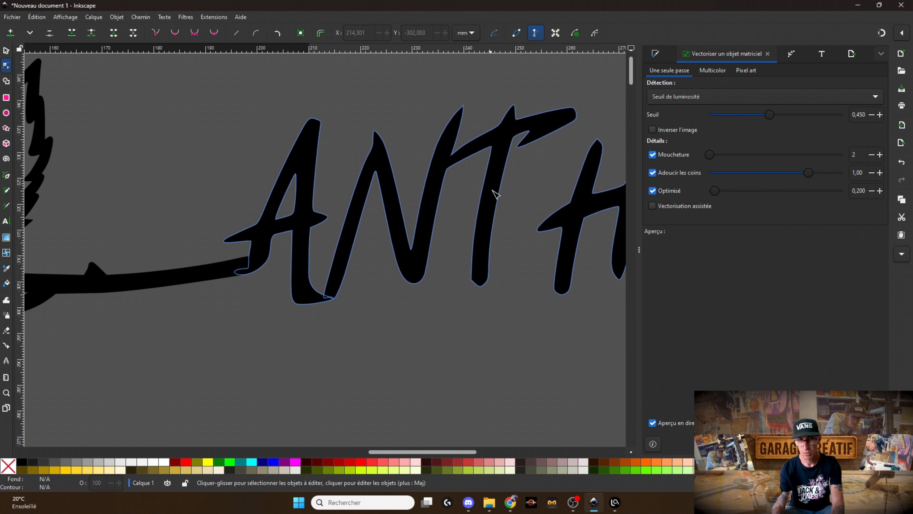
# - Move the T stem's right edge node to about X 249.9, Y -305.3 mm and extend the H crossbar's tip into the stem
pyautogui.press('+')
pyautogui.press('+')
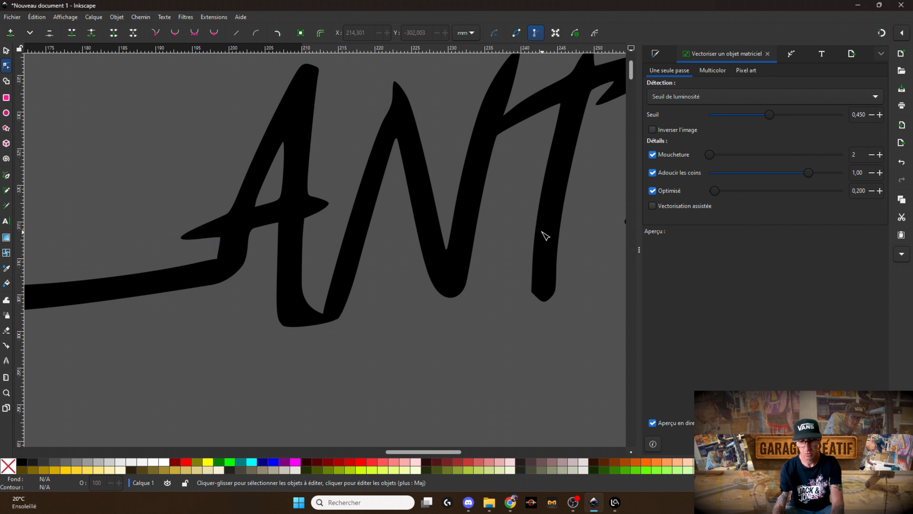
pyautogui.moveTo(418, 452); pyautogui.dragTo(444, 446)
pyautogui.scroll(5, 509, 408)
pyautogui.click(569, 352)
pyautogui.scroll(-1, 569, 352)
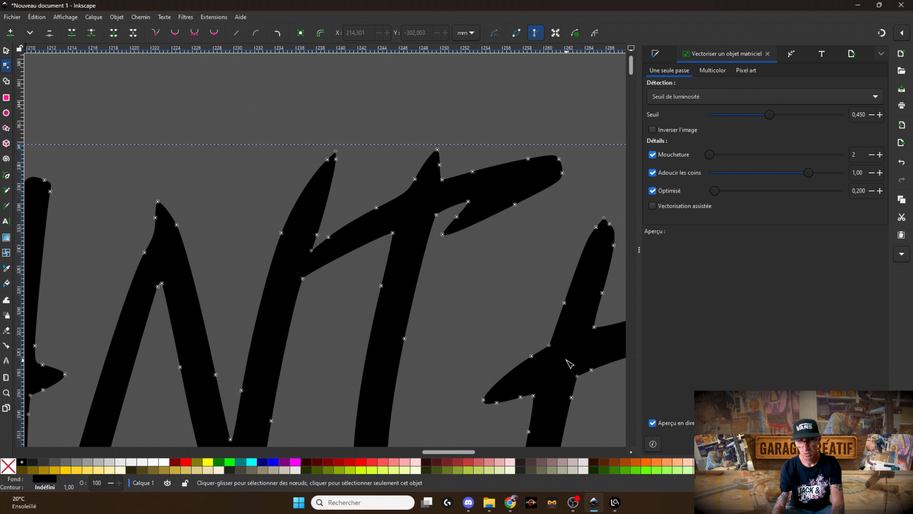
pyautogui.scroll(1, 569, 362)
pyautogui.scroll(-1, 569, 363)
pyautogui.scroll(2, 561, 366)
pyautogui.scroll(-2, 504, 374)
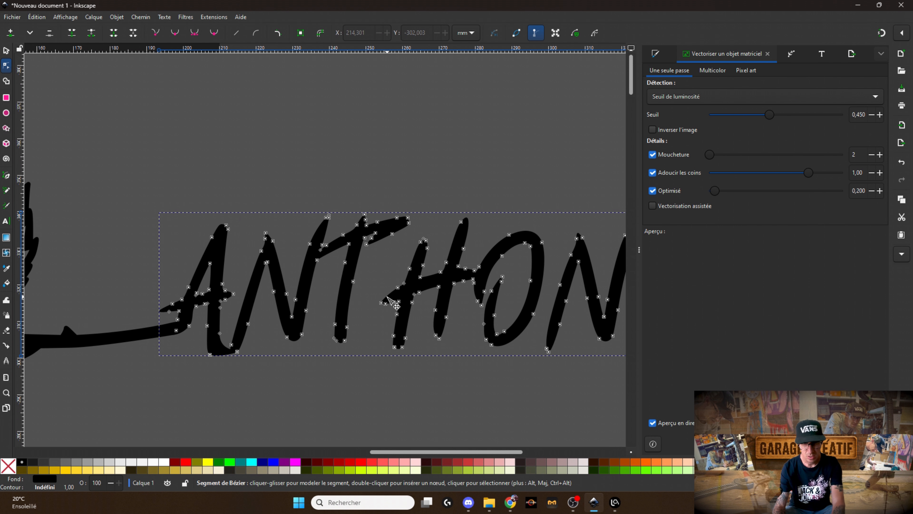
pyautogui.scroll(2, 403, 309)
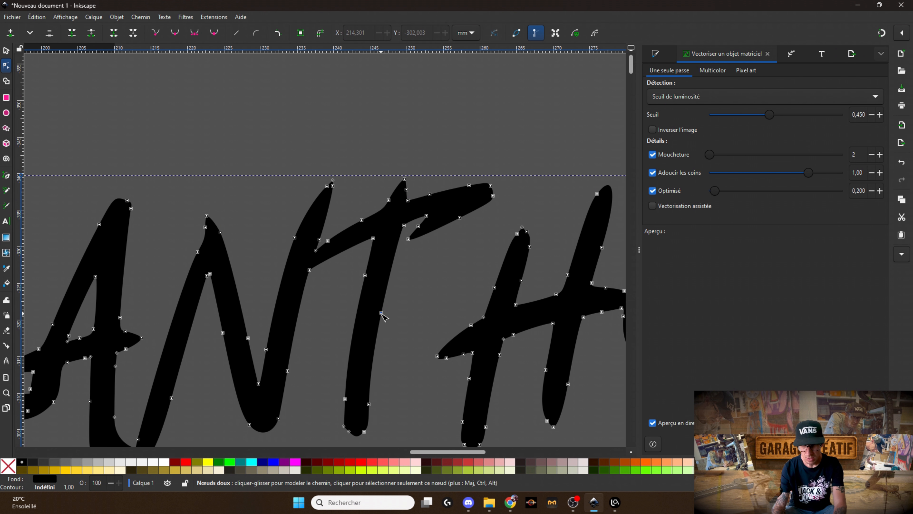
pyautogui.moveTo(381, 313); pyautogui.dragTo(406, 427)
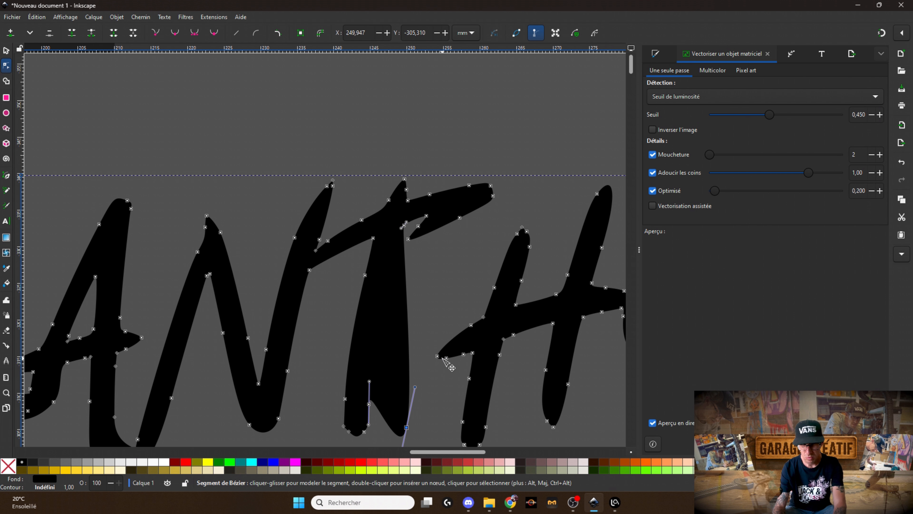
pyautogui.moveTo(437, 356); pyautogui.dragTo(424, 385)
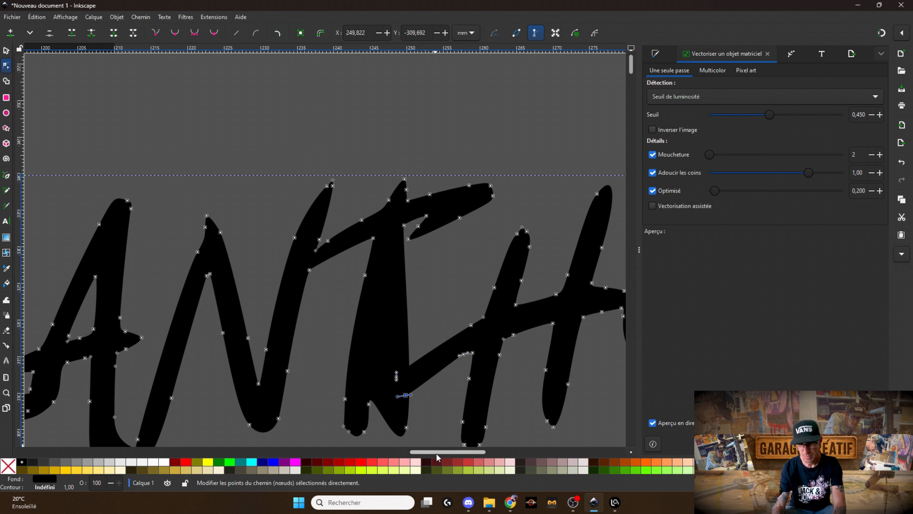
# - Widen the second N's first stroke by moving its left edge node to about X 301.3, Y -318.4 mm and reshaping its foot nodes
pyautogui.moveTo(439, 452); pyautogui.dragTo(475, 456)
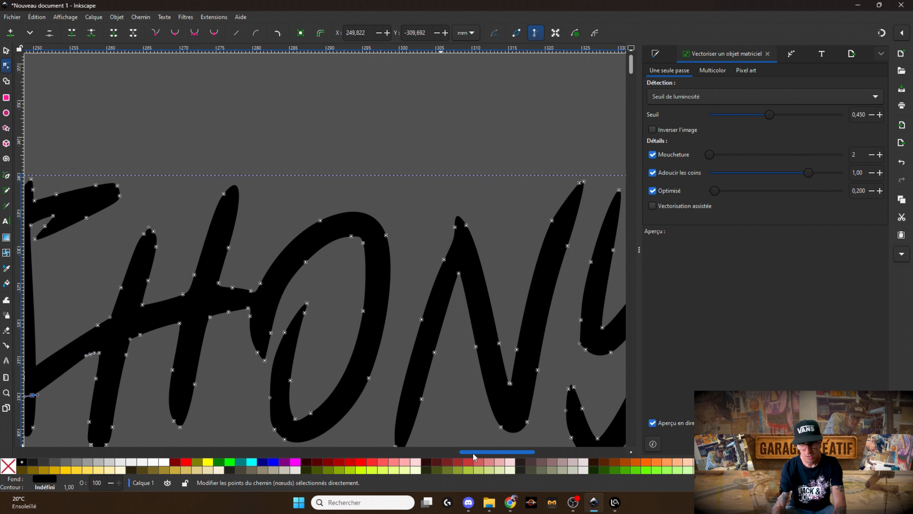
pyautogui.moveTo(421, 320); pyautogui.dragTo(405, 333)
pyautogui.scroll(-5, 398, 373)
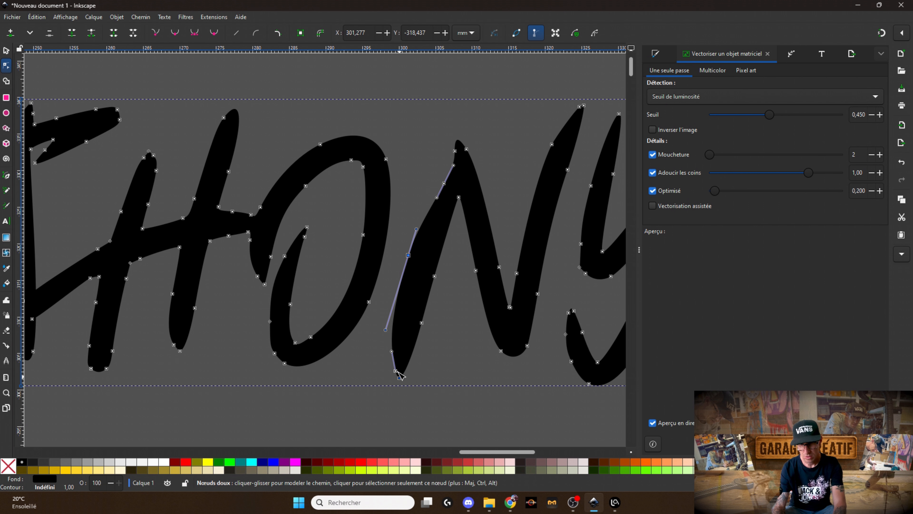
pyautogui.moveTo(399, 377)
pyautogui.mouseDown()
pyautogui.moveTo(384, 381)
pyautogui.moveTo(412, 404)
pyautogui.moveTo(401, 376)
pyautogui.mouseUp()
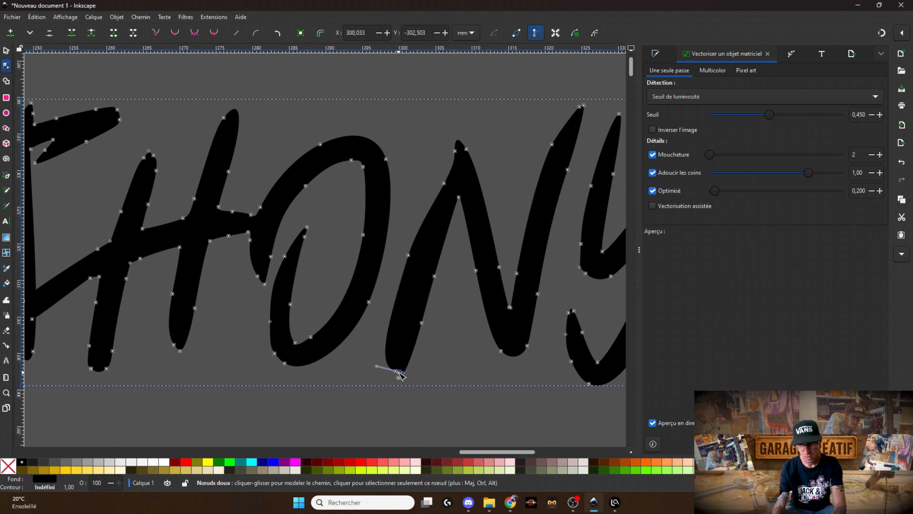
# - Delete the two extra tip nodes at the foot of the second N's first stroke to round it off
pyautogui.press('+')
pyautogui.press('+')
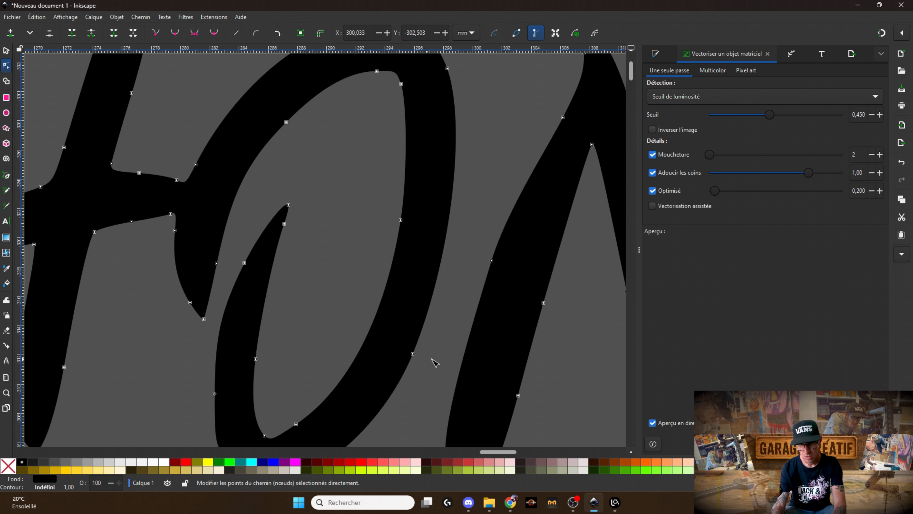
pyautogui.press('+')
pyautogui.scroll(-10, 468, 352)
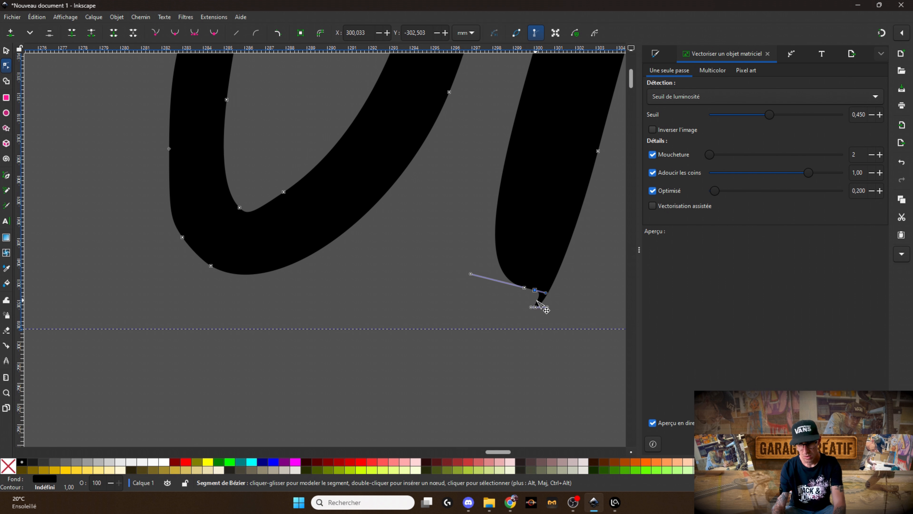
pyautogui.press('Delete')
pyautogui.click(536, 308)
pyautogui.press('Delete')
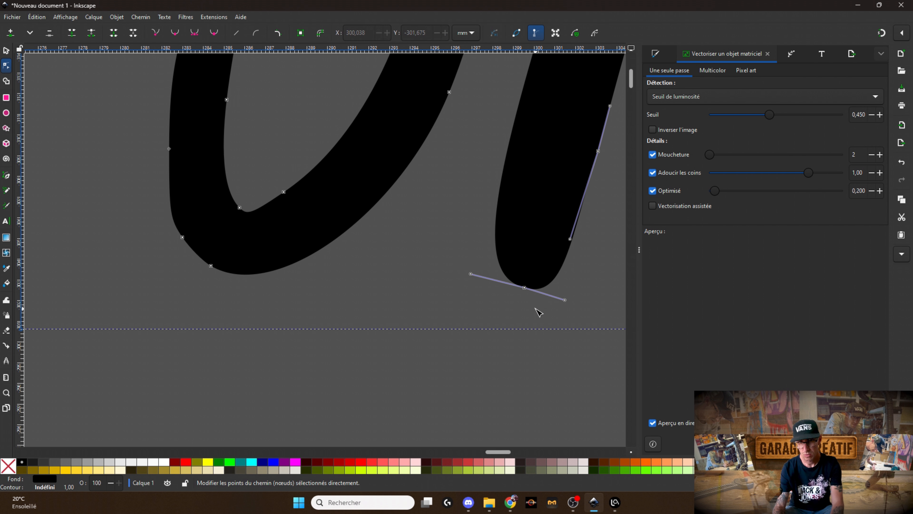
# - Bend the O's outer right edge outward, add a node on it and move it to about X 301.0, Y -316.6 mm, overlapping the N
pyautogui.scroll(8, 543, 315)
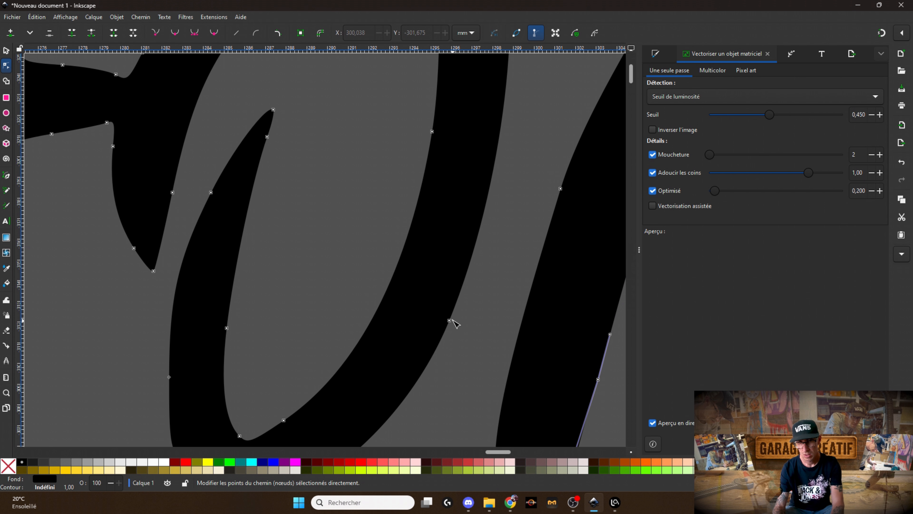
pyautogui.moveTo(467, 296); pyautogui.dragTo(473, 296)
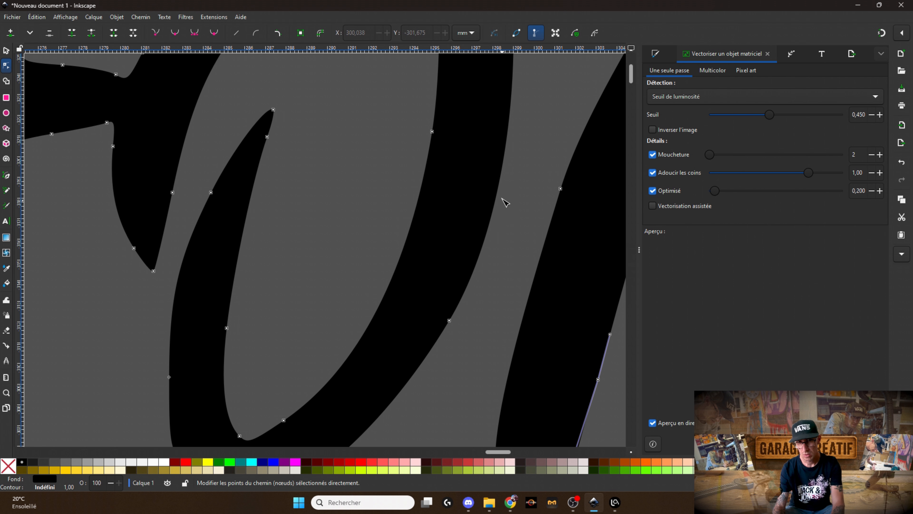
pyautogui.doubleClick(491, 215)
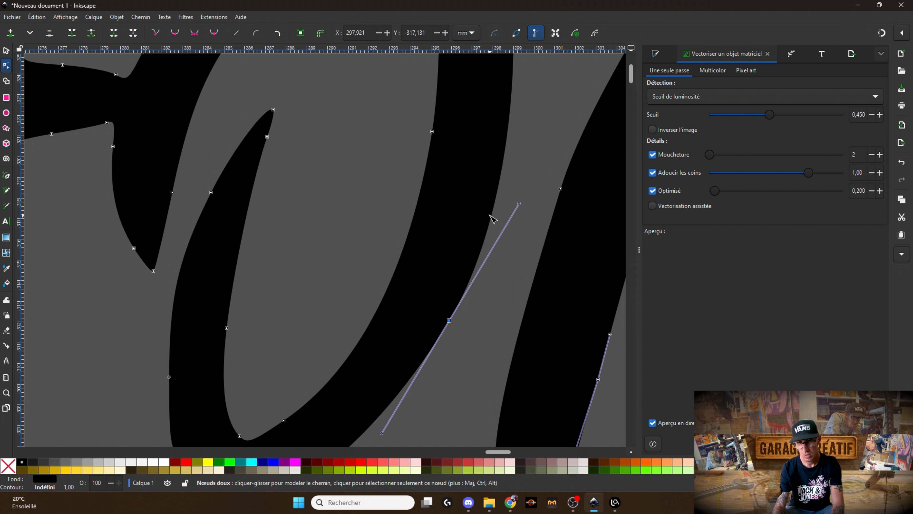
pyautogui.moveTo(496, 216); pyautogui.dragTo(556, 227)
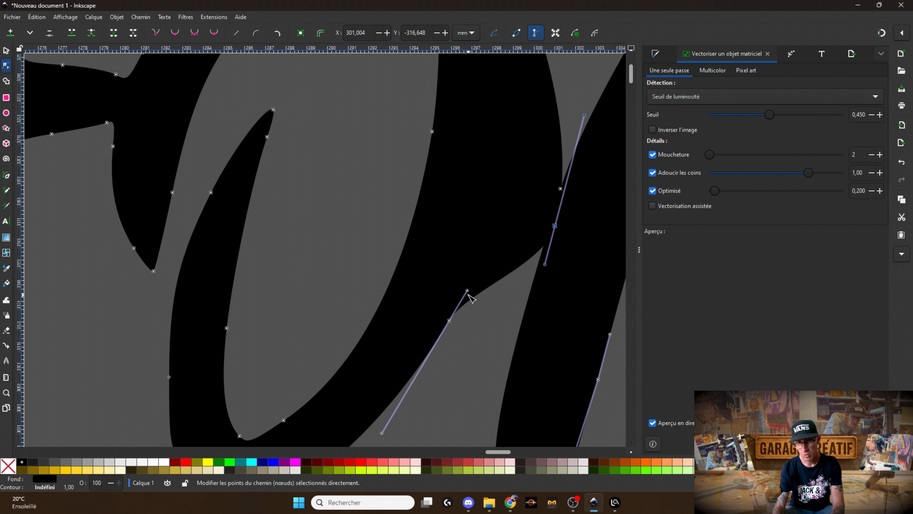
# - Smooth the underside of the O–N join by moving the O's lower edge node to about X 297.3, Y -310.9 mm and adjusting its handles
pyautogui.moveTo(468, 290); pyautogui.dragTo(480, 294)
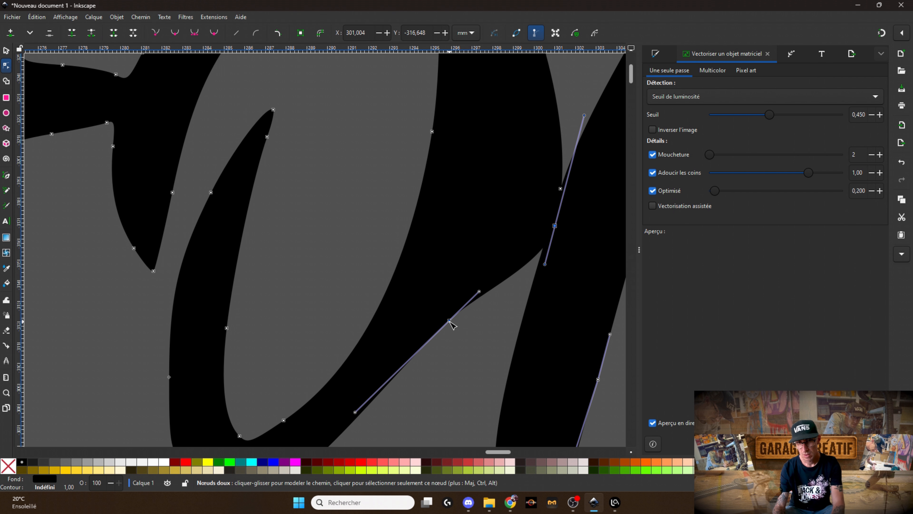
pyautogui.moveTo(450, 320); pyautogui.dragTo(480, 346)
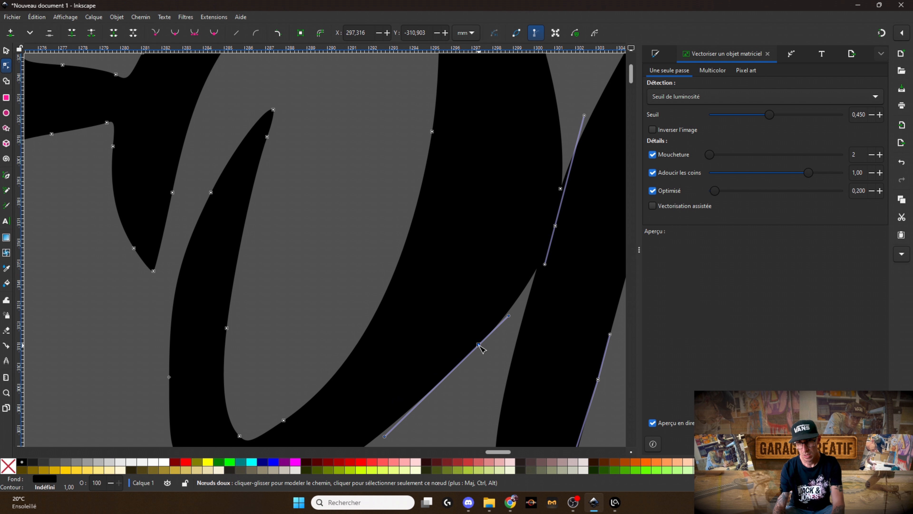
pyautogui.scroll(-5, 484, 360)
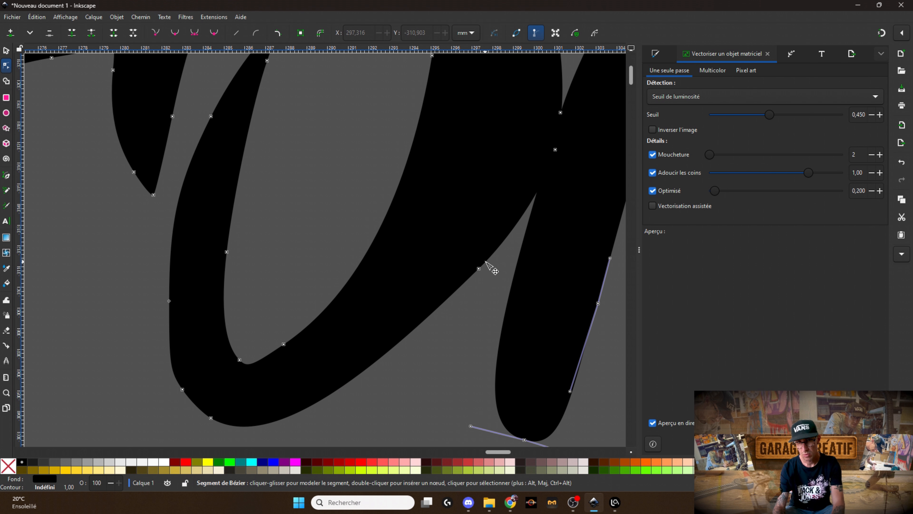
pyautogui.click(479, 269)
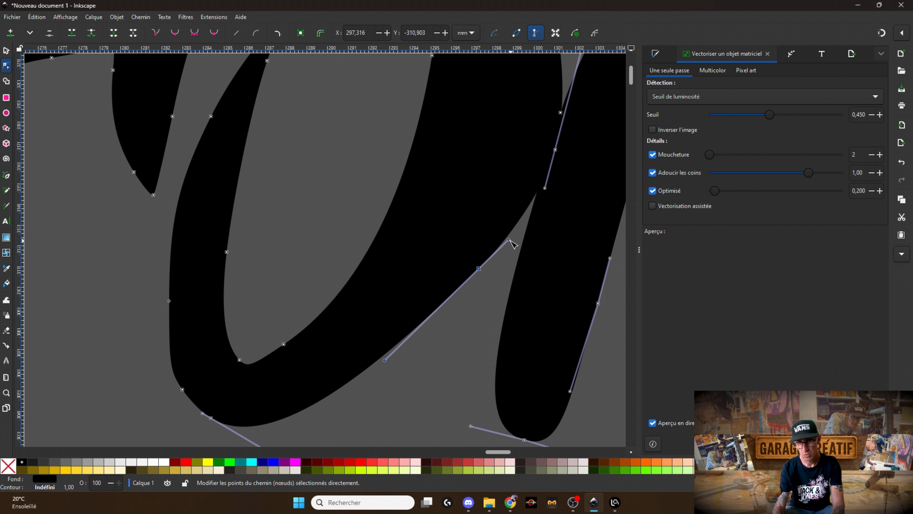
pyautogui.moveTo(509, 240)
pyautogui.mouseDown()
pyautogui.moveTo(535, 190)
pyautogui.moveTo(508, 245)
pyautogui.mouseUp()
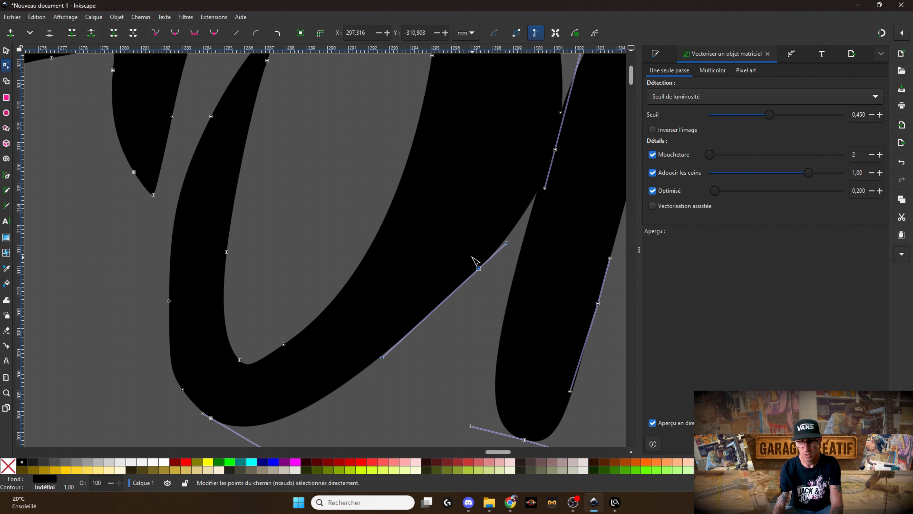
# - Thin the O's thickened side by moving its inner right edge node outward to about X 297.3, Y -320.6 mm
pyautogui.keyDown('ctrl'); pyautogui.scroll(-4, 476, 261); pyautogui.keyUp('ctrl')
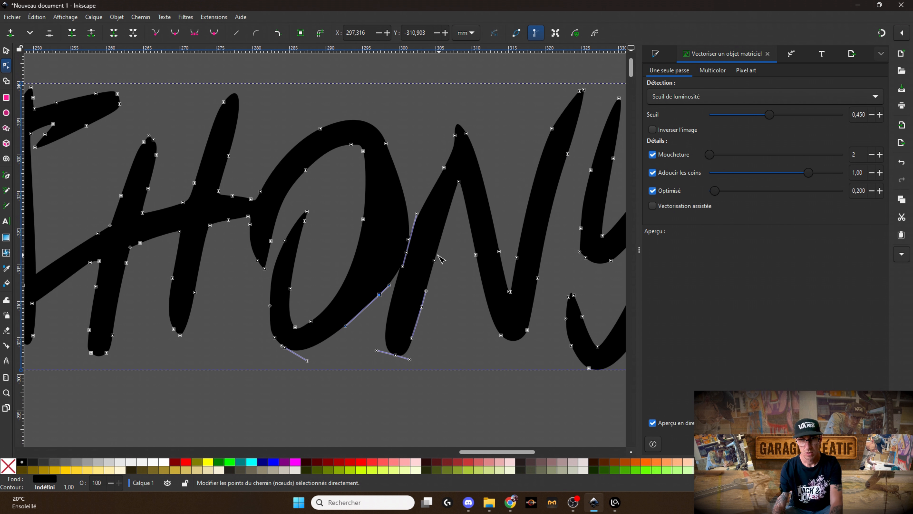
pyautogui.keyDown('ctrl'); pyautogui.scroll(-4, 395, 232); pyautogui.keyUp('ctrl')
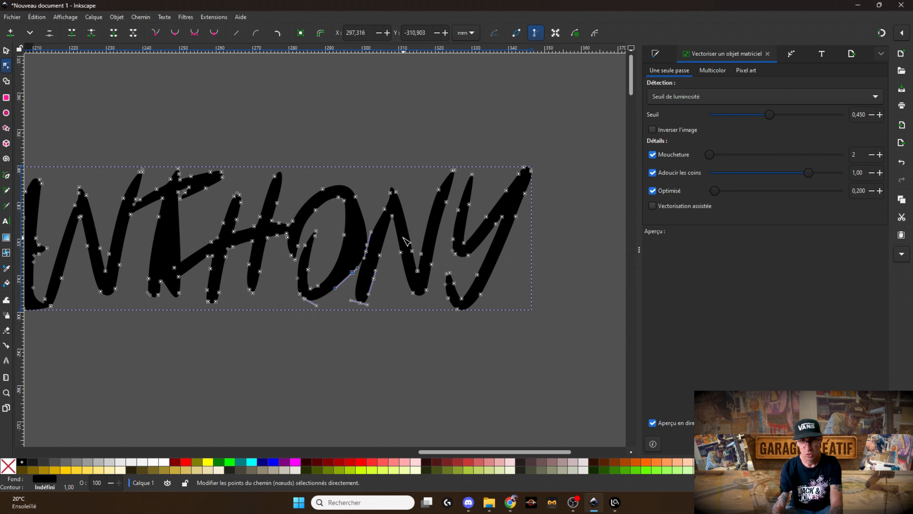
pyautogui.keyDown('ctrl'); pyautogui.scroll(5, 404, 250); pyautogui.keyUp('ctrl')
pyautogui.keyDown('ctrl'); pyautogui.scroll(3, 404, 250); pyautogui.keyUp('ctrl')
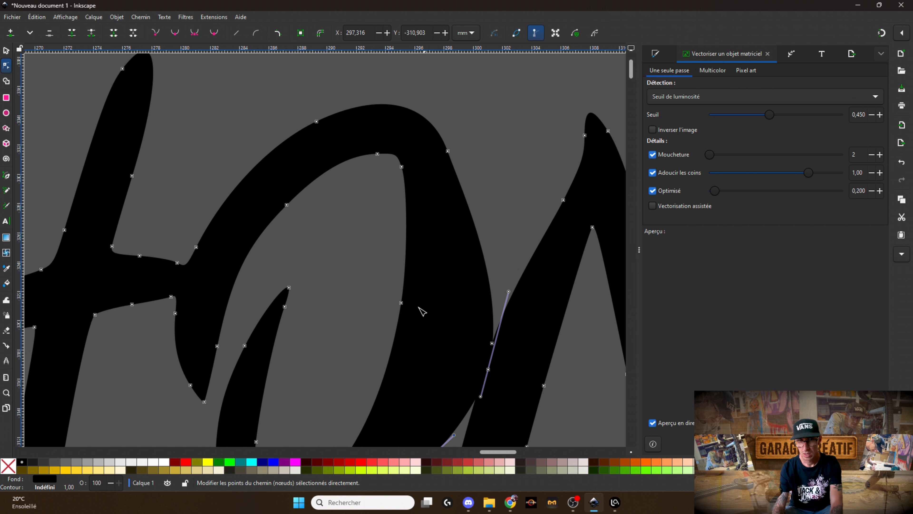
pyautogui.moveTo(402, 303); pyautogui.dragTo(435, 313)
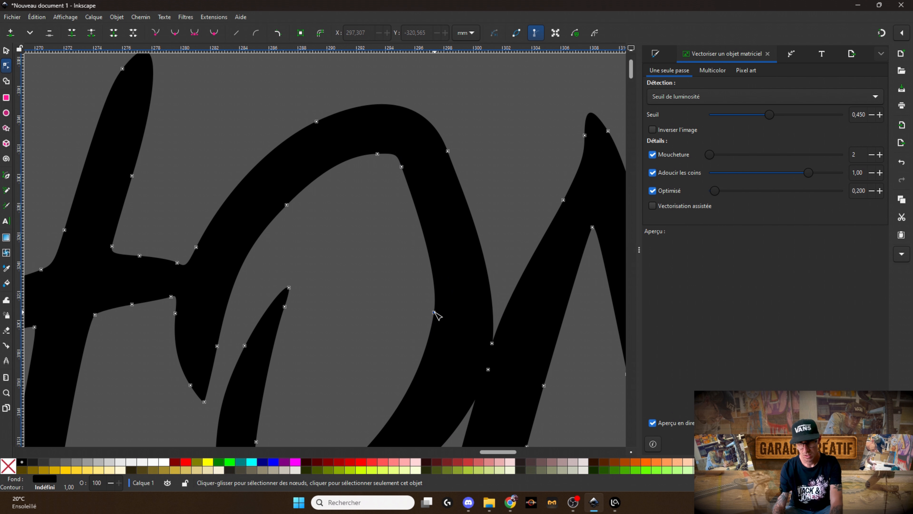
# - Delete the O's inner right edge node and bend the remaining segment slightly outward to even the stroke
pyautogui.keyDown('ctrl'); pyautogui.scroll(-2, 407, 261); pyautogui.keyUp('ctrl')
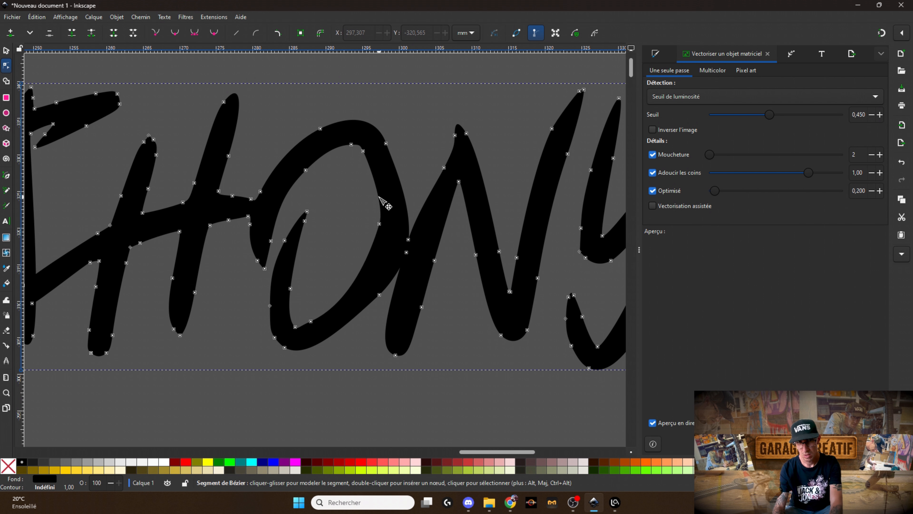
pyautogui.click(380, 224)
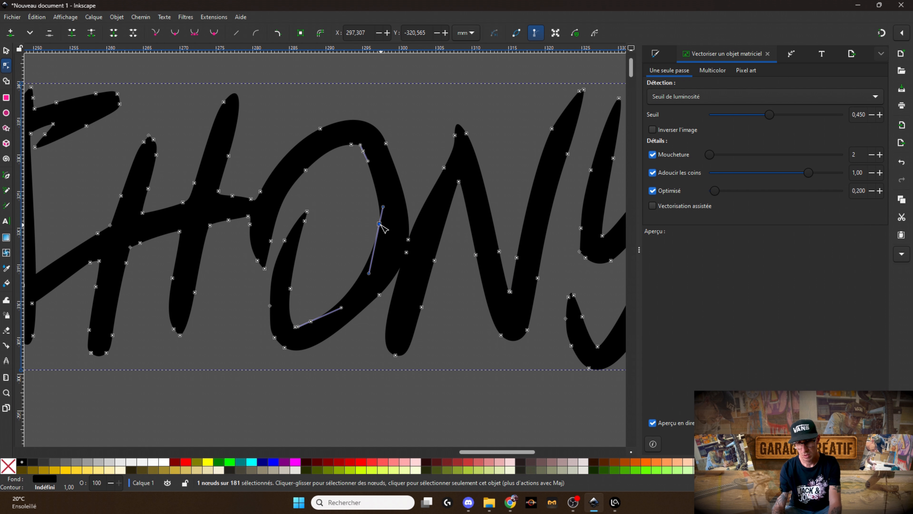
pyautogui.press('Delete')
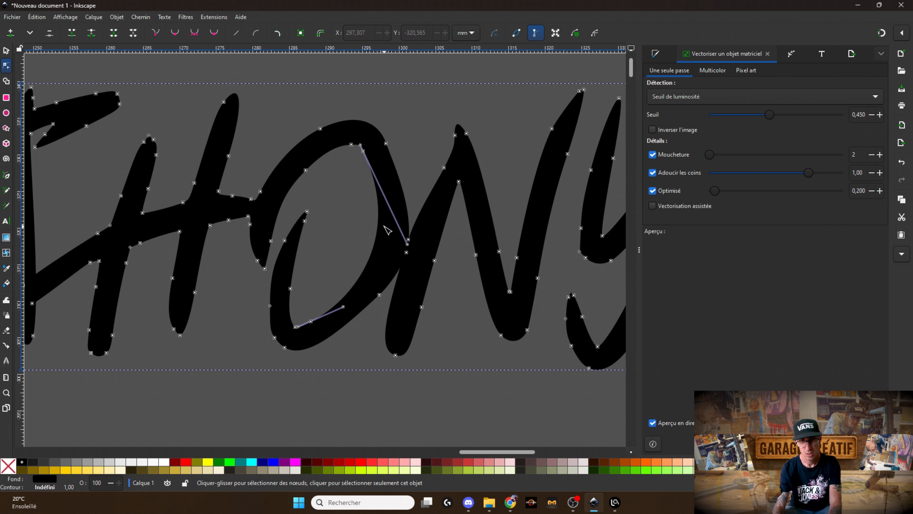
pyautogui.moveTo(383, 225); pyautogui.dragTo(388, 233)
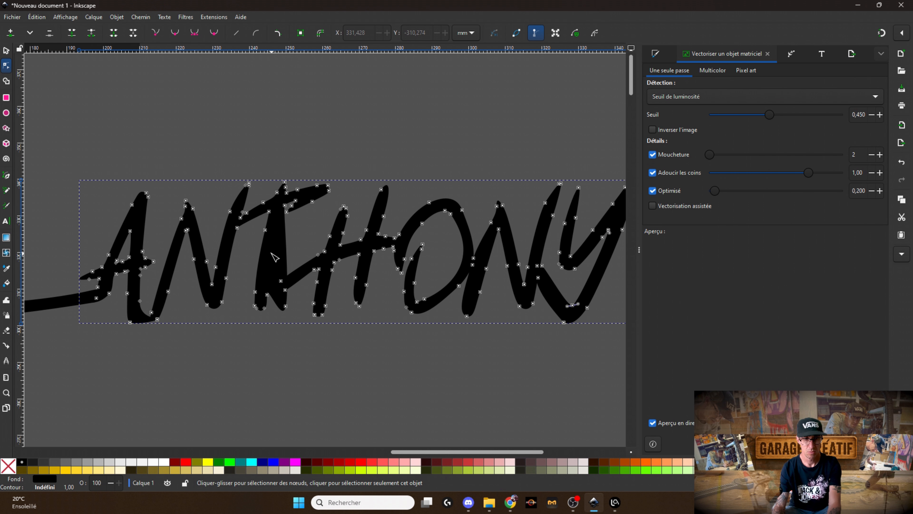
pyautogui.press('-')
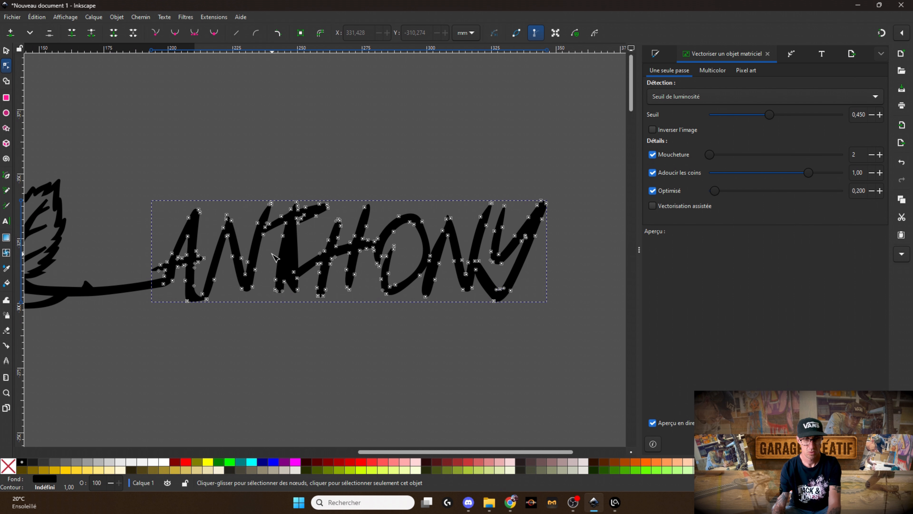
# - Examine the whole lettered name for remaining gaps and uneven joins between the letters
pyautogui.press('-')
pyautogui.press('+')
pyautogui.press('+')
pyautogui.press('+')
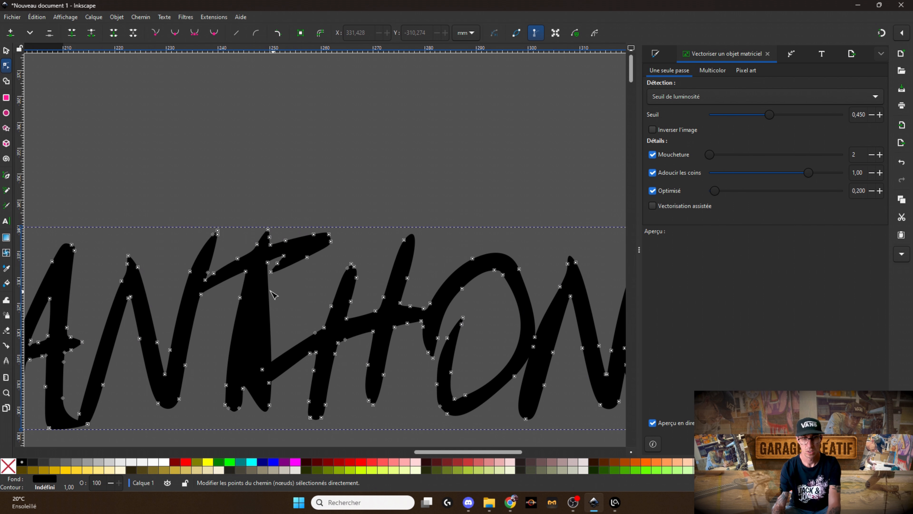
pyautogui.press('+')
pyautogui.press('-')
pyautogui.press('-')
pyautogui.press('-')
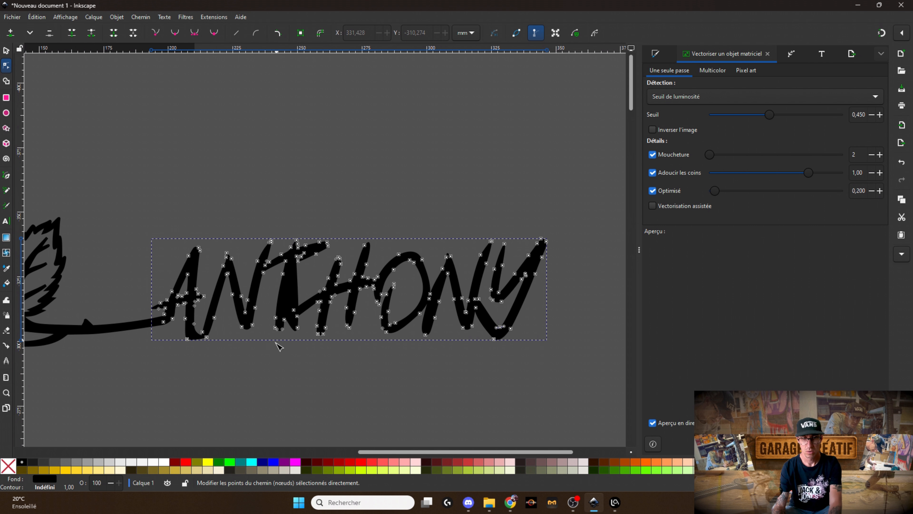
pyautogui.click(279, 346)
pyautogui.moveTo(554, 200); pyautogui.dragTo(304, 364)
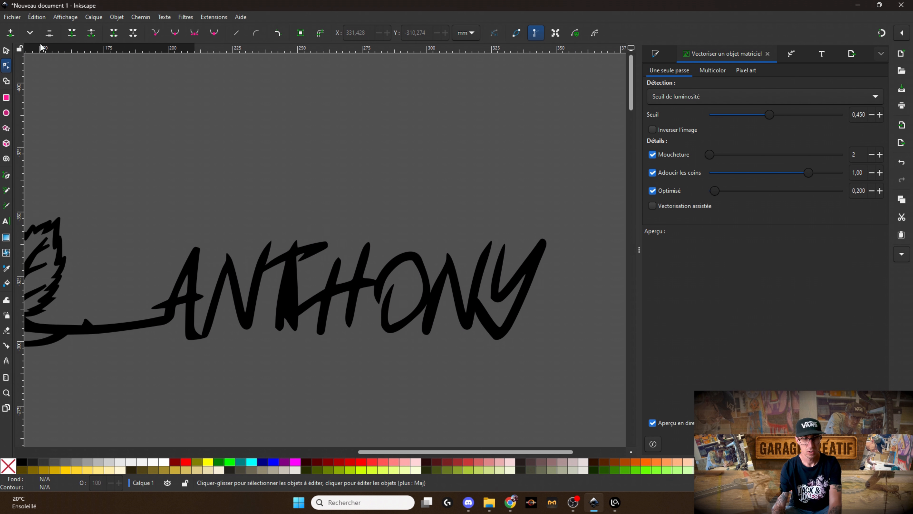
# - Select the lettered name as an object and give it a flat black stroke
pyautogui.click(6, 50)
pyautogui.moveTo(579, 220); pyautogui.dragTo(140, 379)
pyautogui.moveTo(562, 226); pyautogui.dragTo(322, 350)
pyautogui.moveTo(193, 347); pyautogui.dragTo(146, 349)
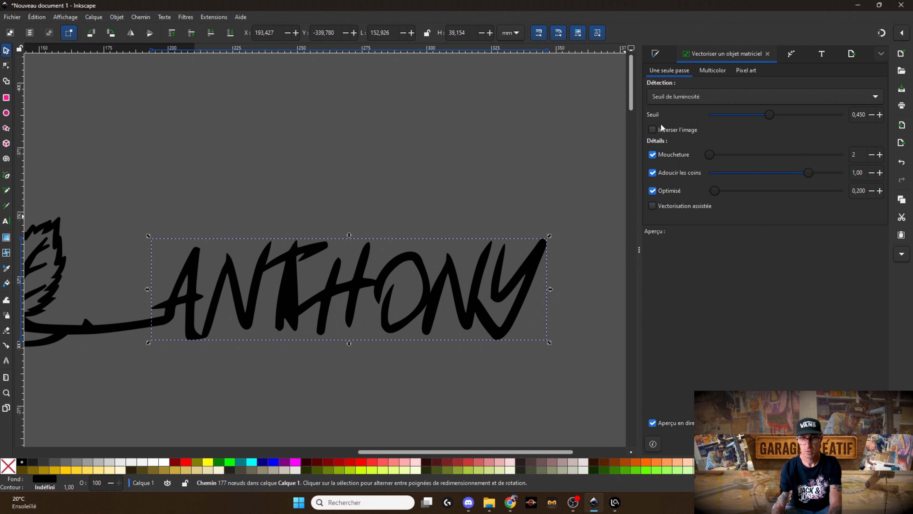
pyautogui.hotkey('ctrl', 'shift', 'f')
pyautogui.click(661, 71)
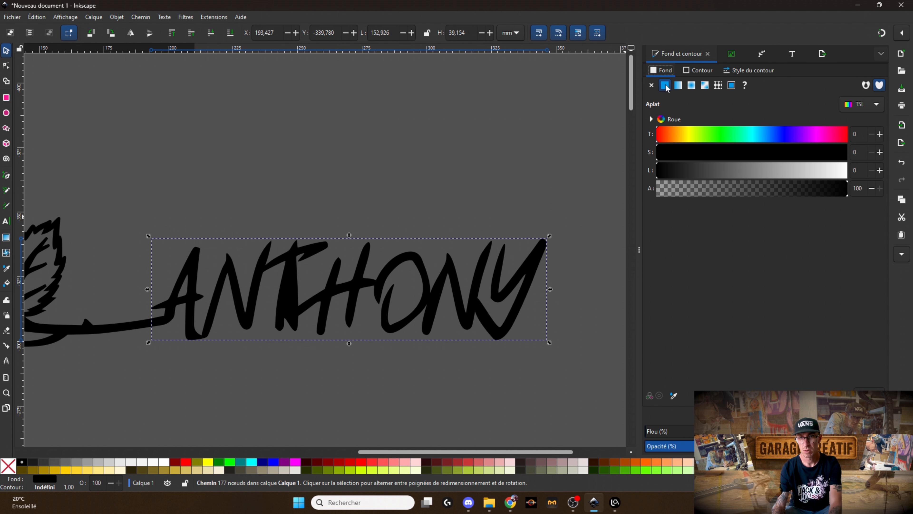
pyautogui.click(697, 75)
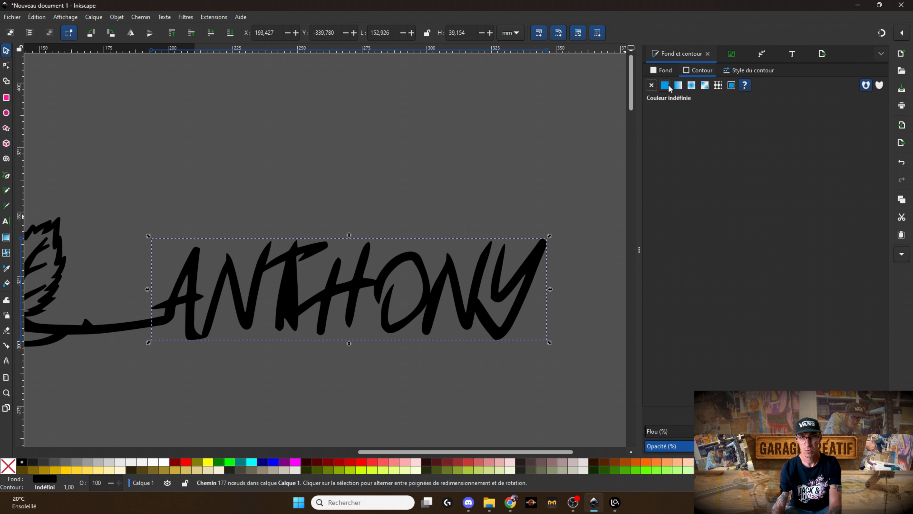
pyautogui.click(665, 86)
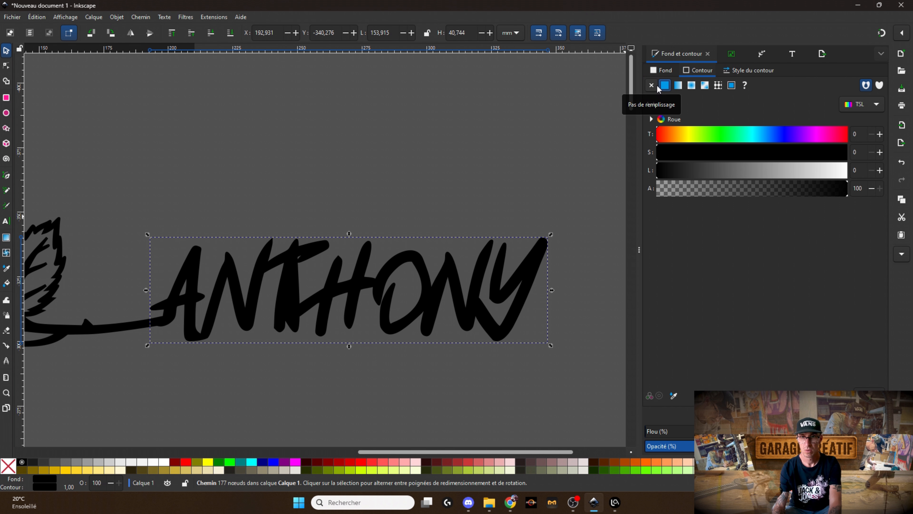
pyautogui.click(651, 85)
pyautogui.click(665, 86)
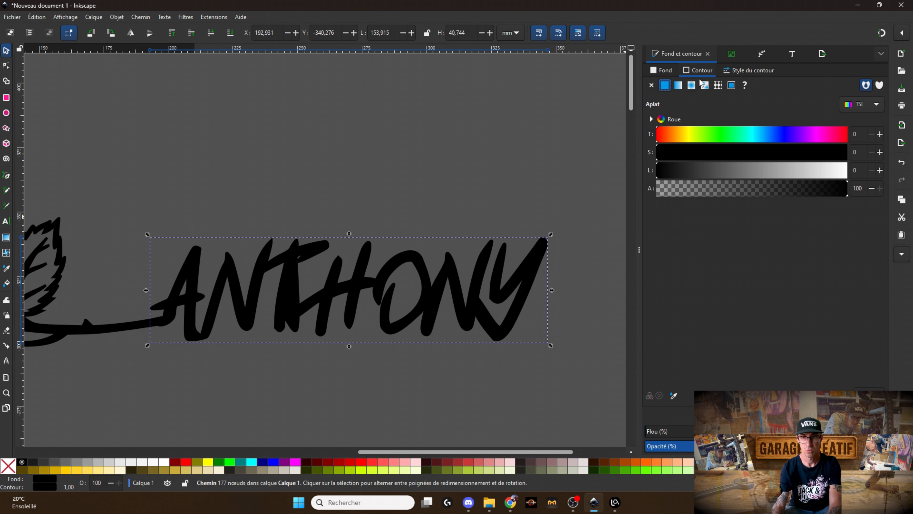
# - Try a 5 mm stroke width on the lettered name, and set it back to 1 mm
pyautogui.click(743, 71)
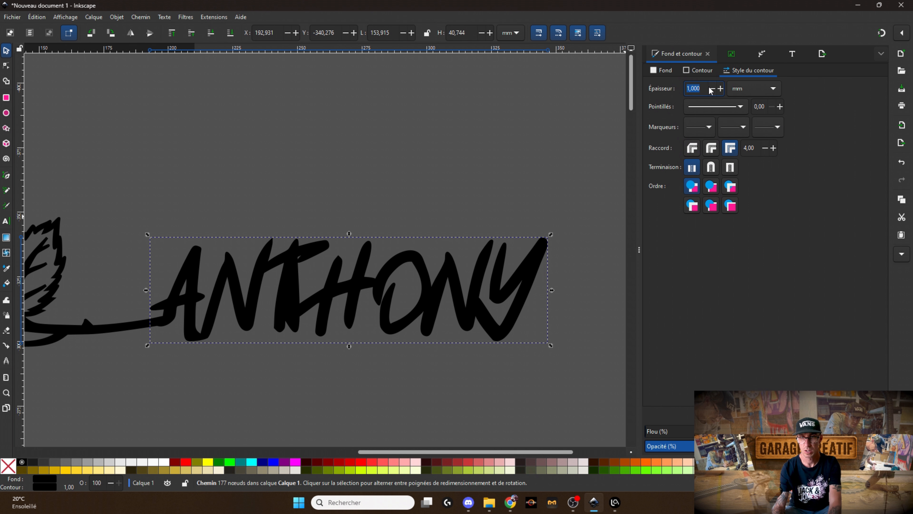
pyautogui.write('5')
pyautogui.press('Return')
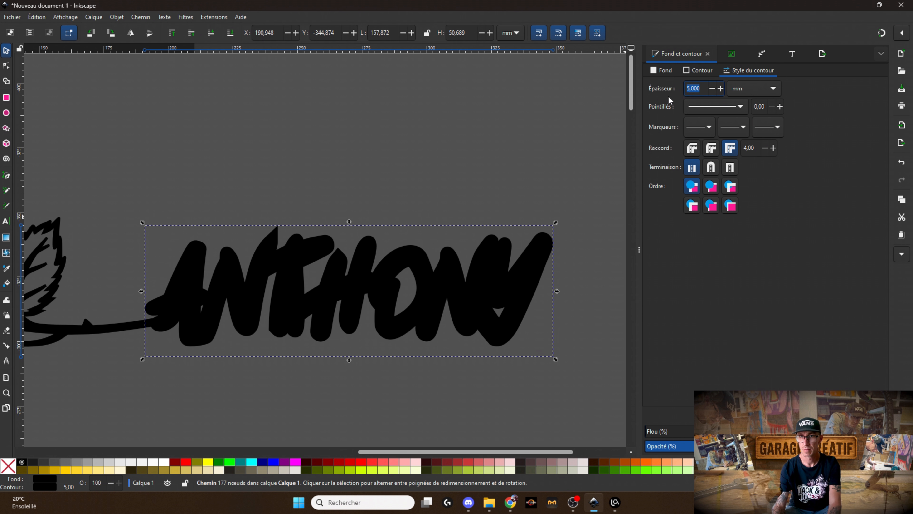
pyautogui.write('1')
pyautogui.press('Return')
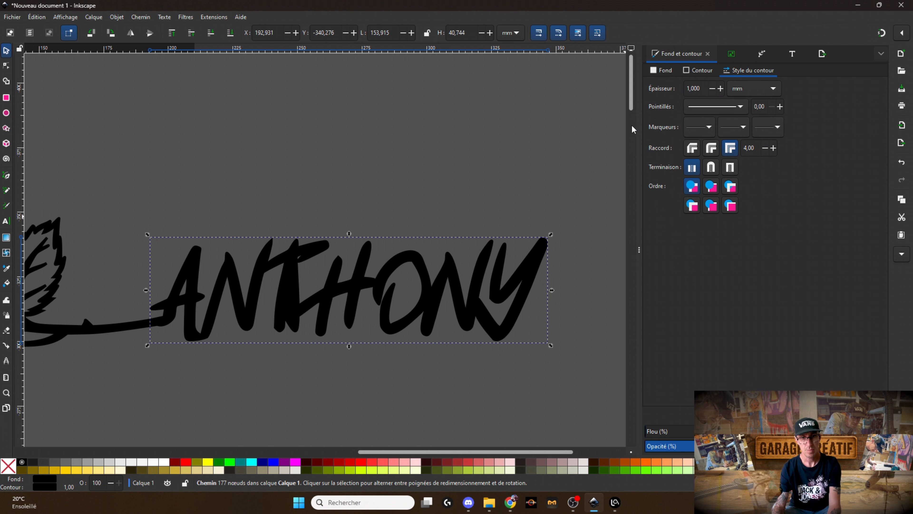
pyautogui.click(606, 137)
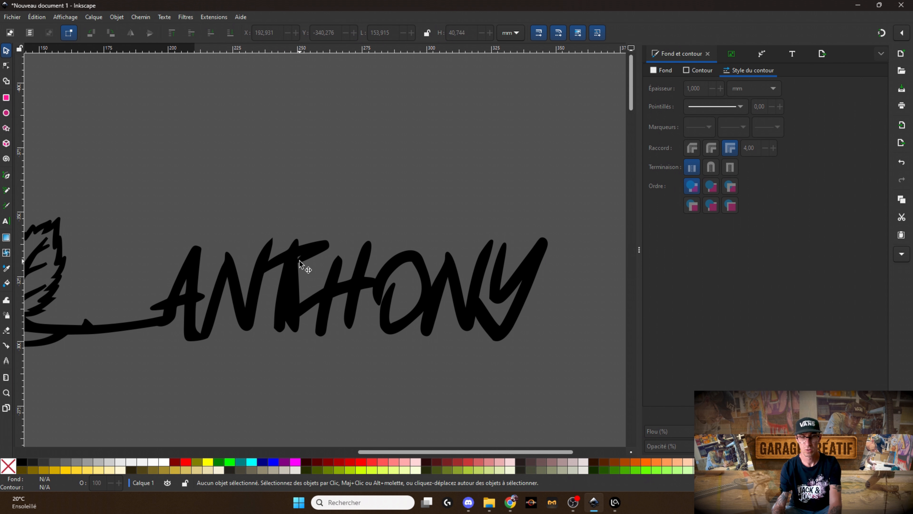
# - Lengthen the narrow notch under the T's crossbar by moving its inner tip node outward along the bar and adjusting the notch's edge
pyautogui.scroll(10, 299, 263)
pyautogui.doubleClick(136, 287)
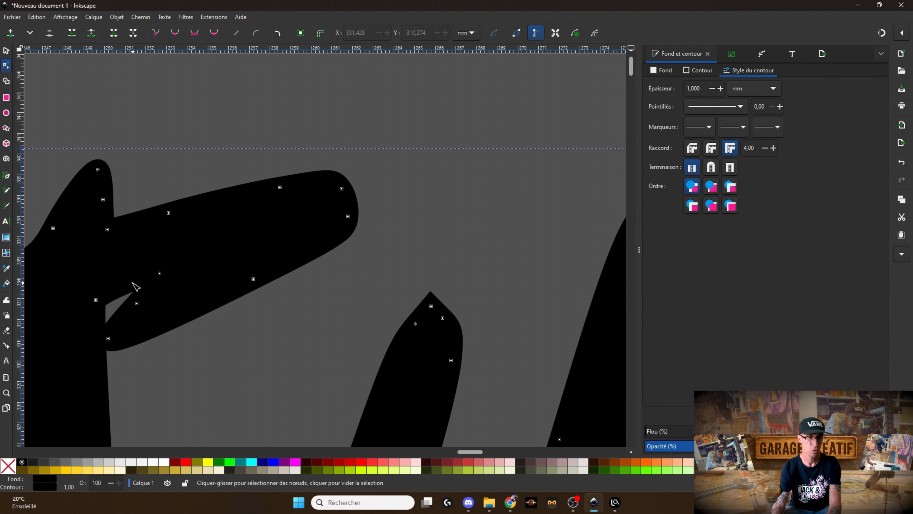
pyautogui.moveTo(136, 302); pyautogui.dragTo(240, 270)
pyautogui.moveTo(183, 279); pyautogui.dragTo(187, 272)
# - Delete the middle node on the notch's upper edge and bend the remaining segment upward to widen the opening
pyautogui.click(159, 273)
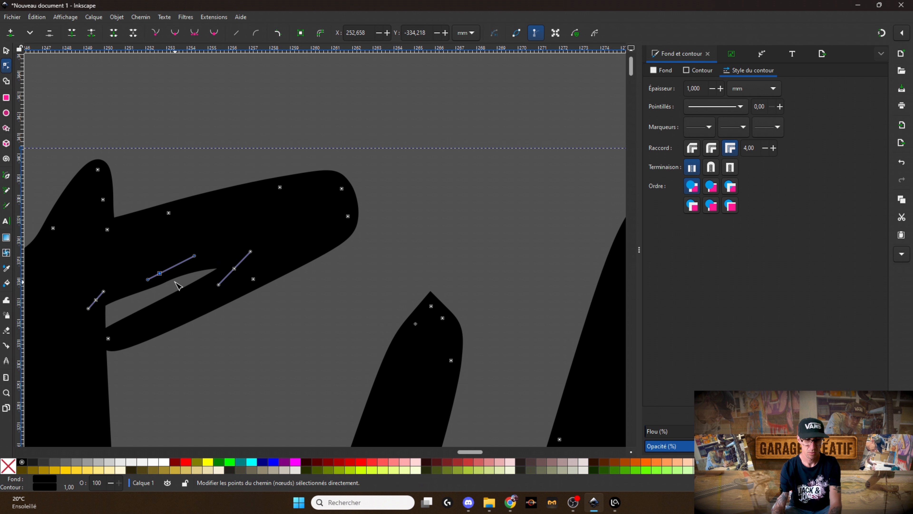
pyautogui.press('Delete')
pyautogui.moveTo(157, 282); pyautogui.dragTo(250, 249)
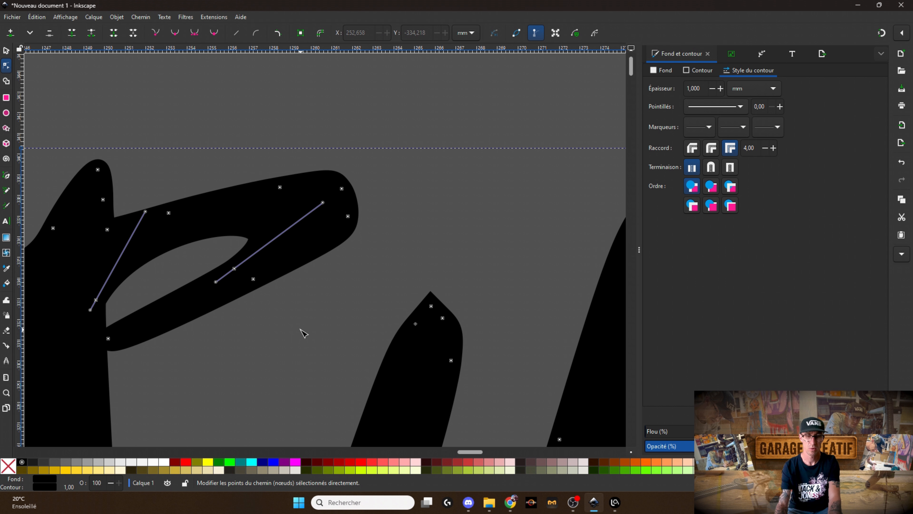
pyautogui.scroll(-6, 304, 334)
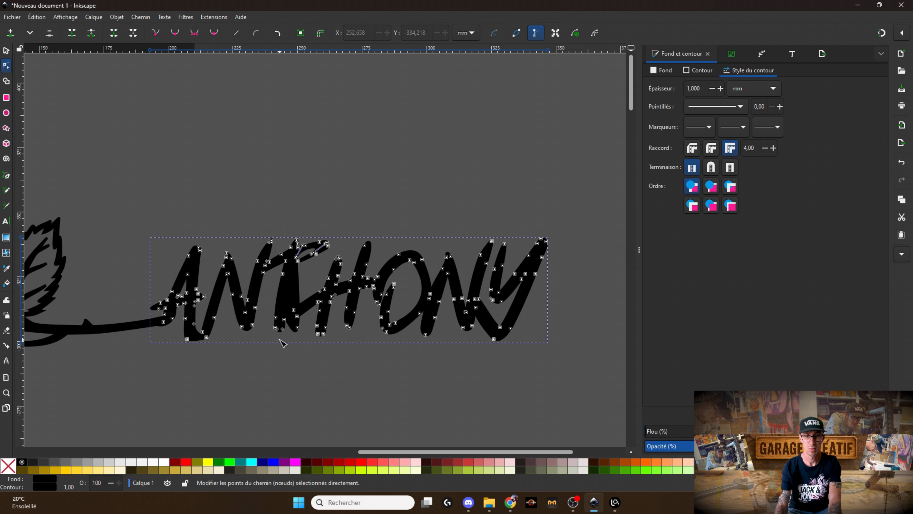
pyautogui.click(205, 405)
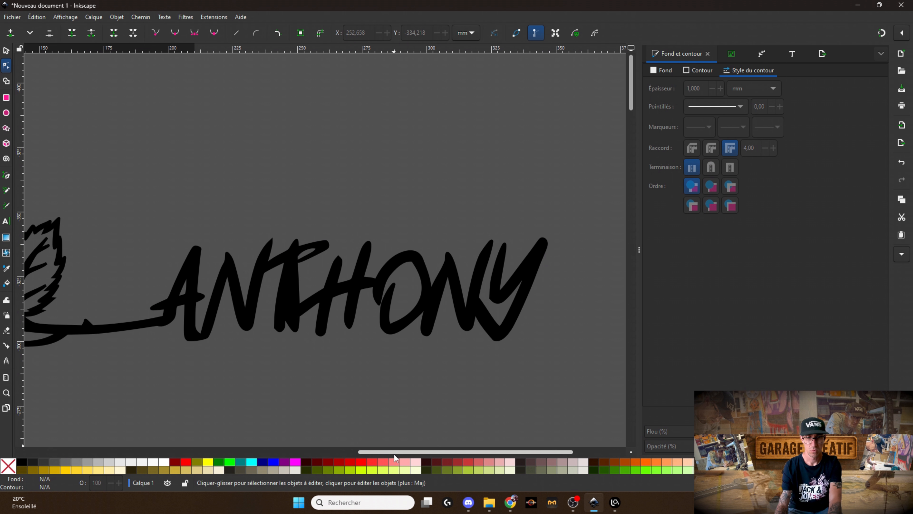
# - Select the rose and the lettered name together and open the export settings
pyautogui.moveTo(391, 454); pyautogui.dragTo(338, 453)
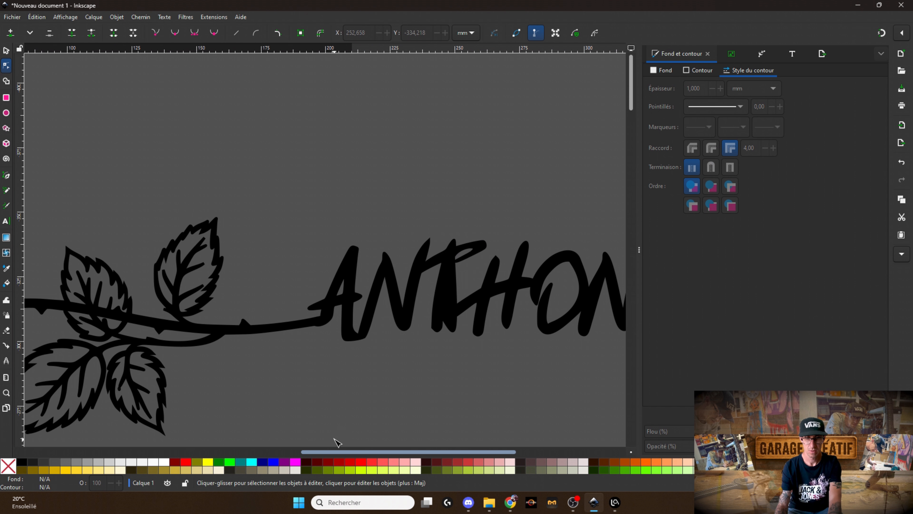
pyautogui.scroll(-1, 336, 441)
pyautogui.scroll(-1, 337, 440)
pyautogui.moveTo(546, 216); pyautogui.dragTo(47, 413)
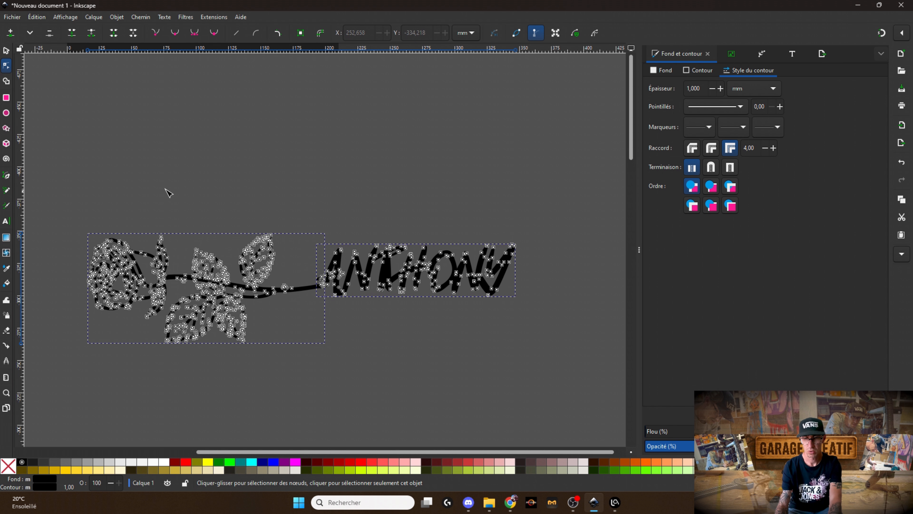
pyautogui.click(6, 50)
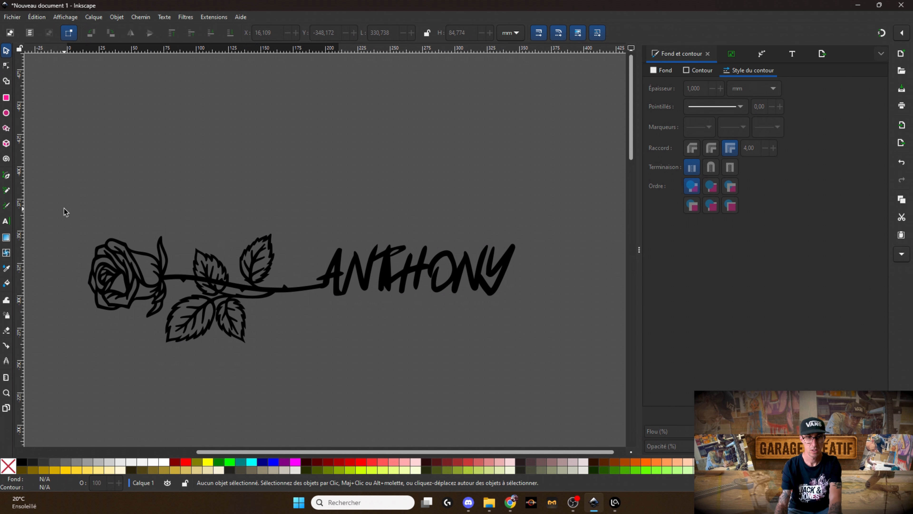
pyautogui.moveTo(64, 208); pyautogui.dragTo(558, 378)
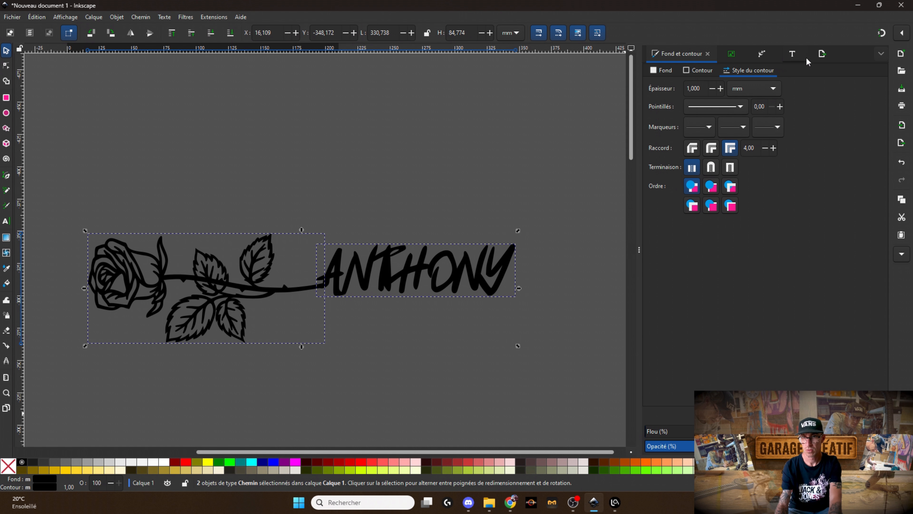
pyautogui.click(823, 53)
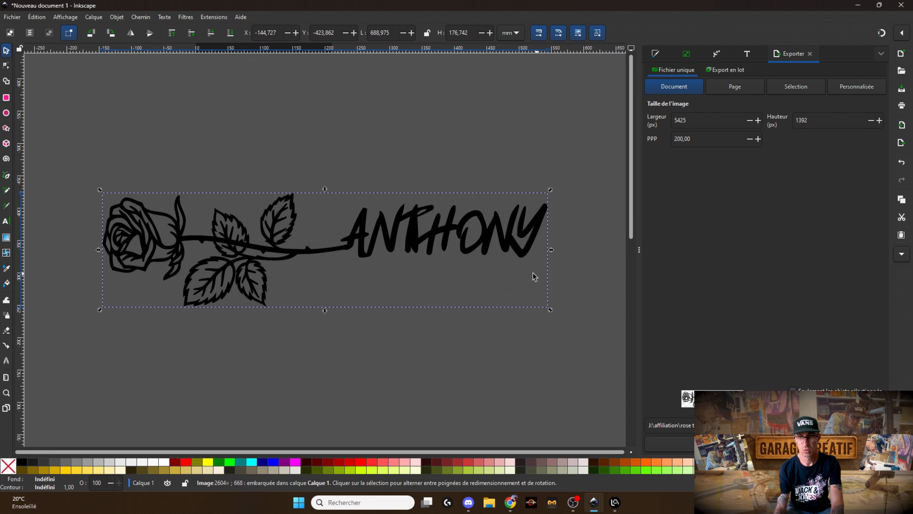
# - Trace the imported rose-and-name image in a single pass with a 0.450 brightness threshold, and move the trace below the image
pyautogui.click(686, 54)
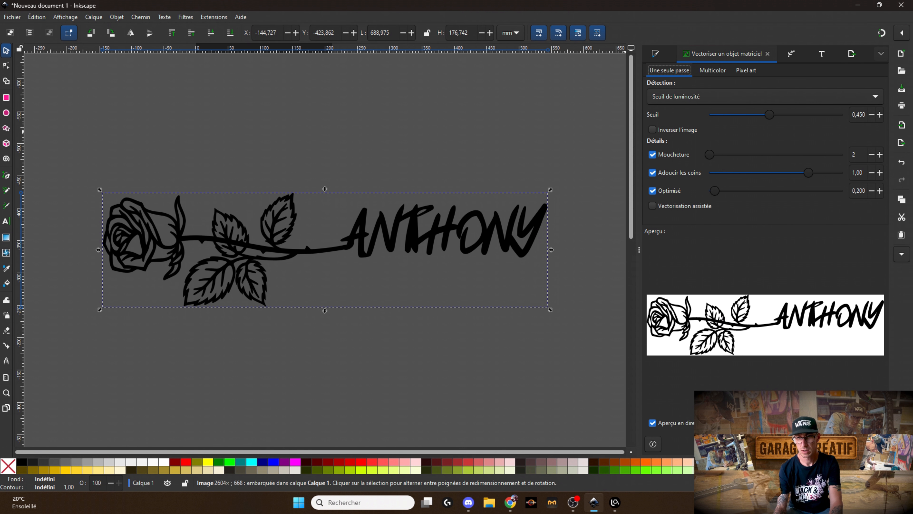
pyautogui.click(865, 444)
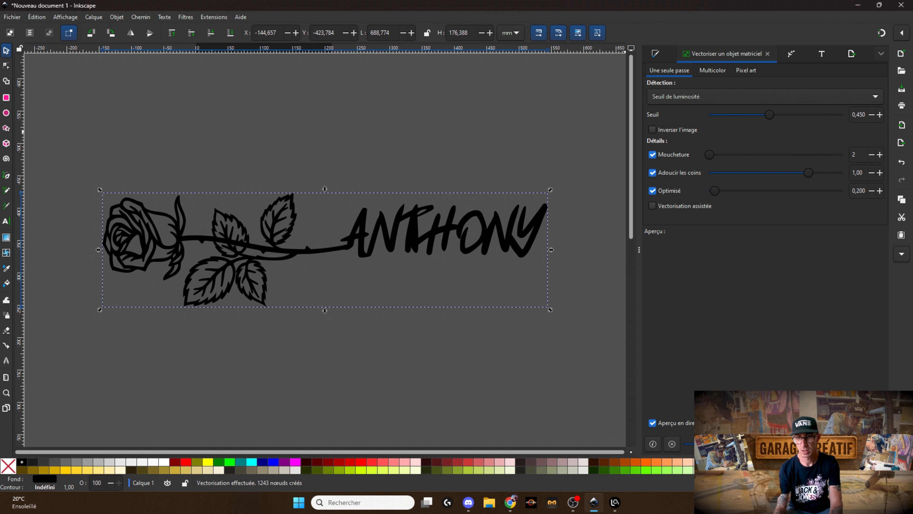
pyautogui.moveTo(358, 238)
pyautogui.mouseDown()
pyautogui.moveTo(357, 356)
pyautogui.moveTo(323, 339)
pyautogui.moveTo(350, 342)
pyautogui.moveTo(331, 339)
pyautogui.mouseUp()
# - Trace the rose-and-name image a second time and move the new trace above it
pyautogui.click(391, 248)
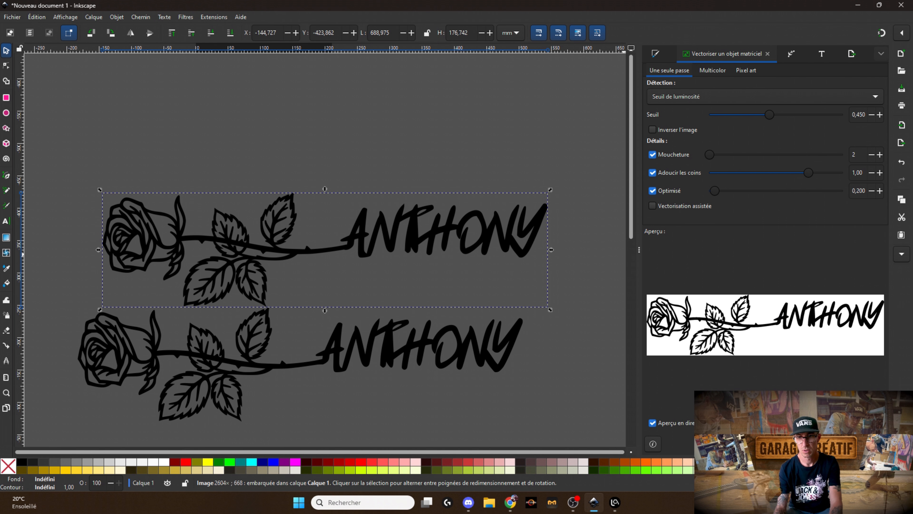
pyautogui.click(845, 444)
pyautogui.moveTo(350, 247)
pyautogui.mouseDown()
pyautogui.moveTo(342, 187)
pyautogui.moveTo(349, 144)
pyautogui.mouseUp()
# - Delete the source image and the upper trace, and reposition the remaining lower trace slightly down and to the right
pyautogui.click(363, 238)
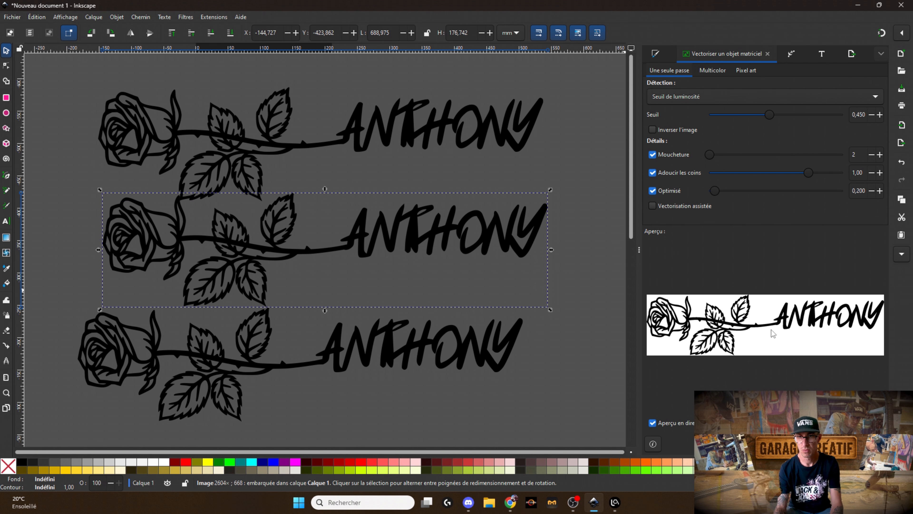
pyautogui.press('Delete')
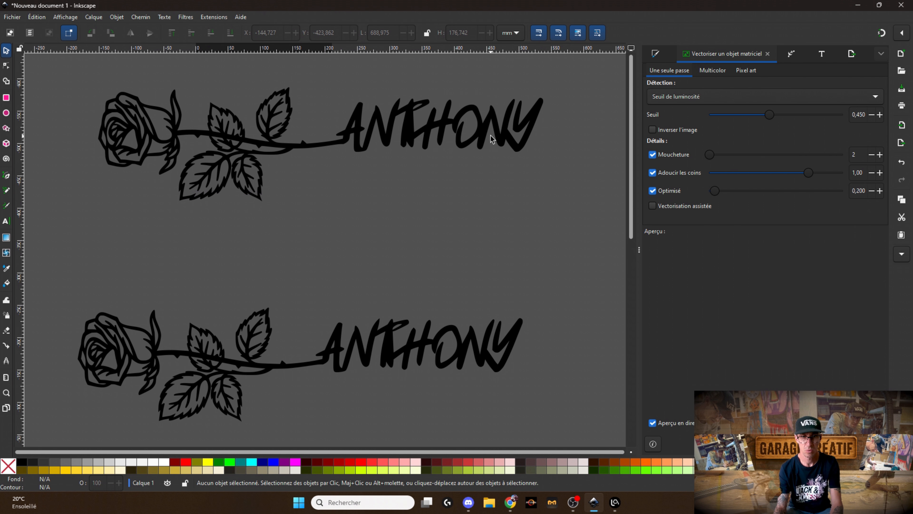
pyautogui.click(419, 128)
pyautogui.press('Delete')
pyautogui.scroll(-2, 436, 301)
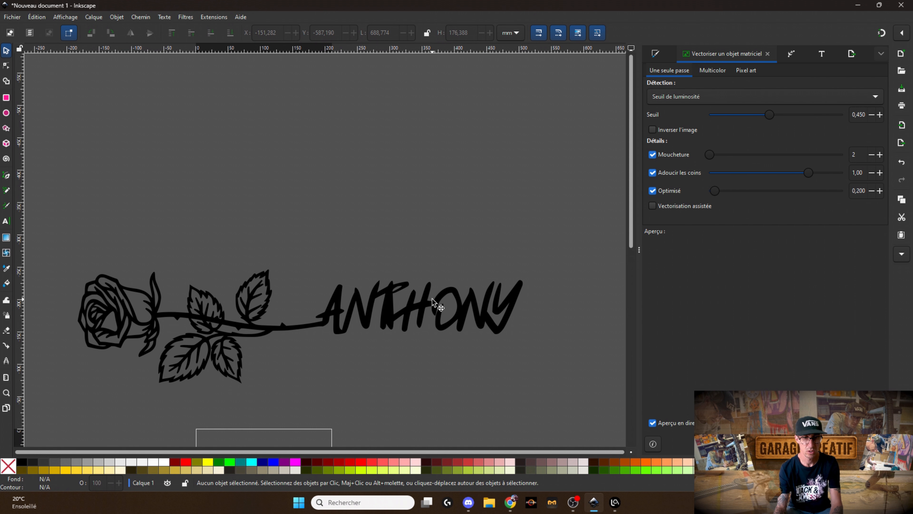
pyautogui.scroll(-2, 456, 292)
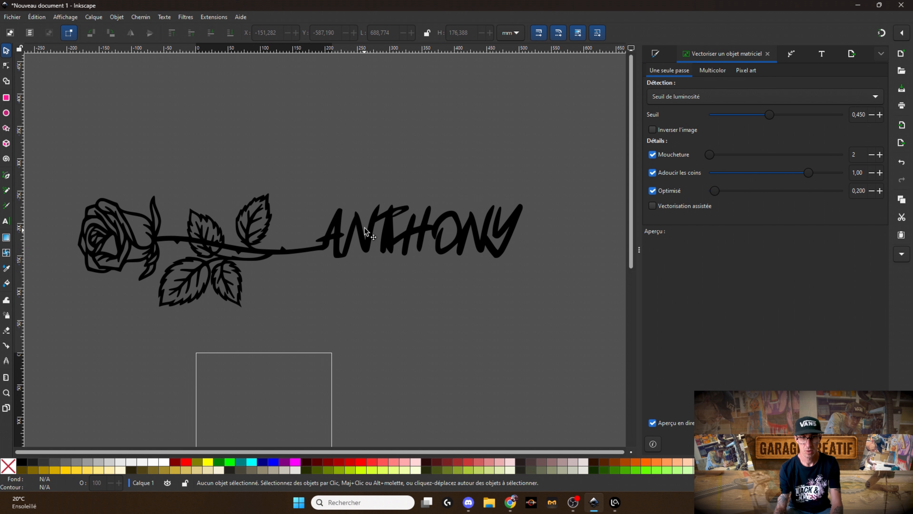
pyautogui.moveTo(366, 218)
pyautogui.mouseDown()
pyautogui.moveTo(408, 51)
pyautogui.moveTo(405, 257)
pyautogui.mouseUp()
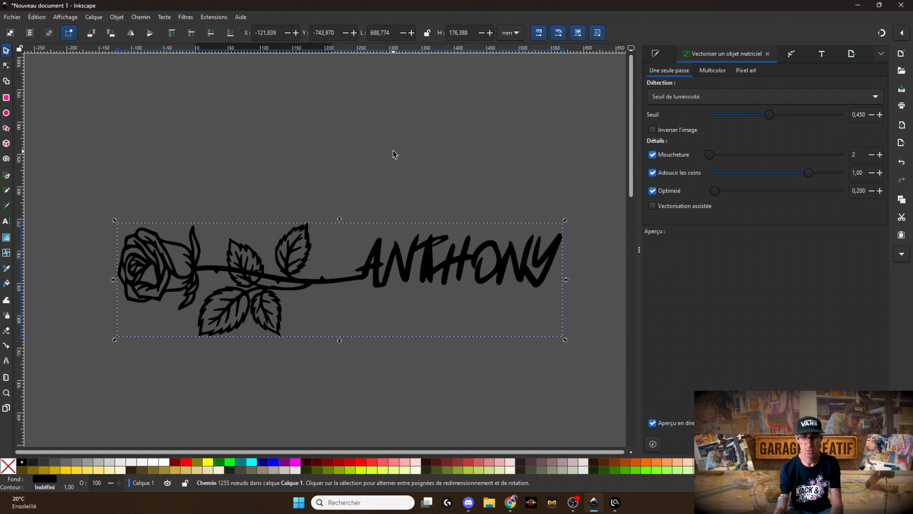
# - Select the whole traced rose-and-name shape and split it into separate pieces with Fracture
pyautogui.click(393, 150)
pyautogui.hscroll(1, 90, 172)
pyautogui.moveTo(90, 174)
pyautogui.mouseDown()
pyautogui.moveTo(175, 308)
pyautogui.moveTo(583, 370)
pyautogui.moveTo(629, 392)
pyautogui.mouseUp()
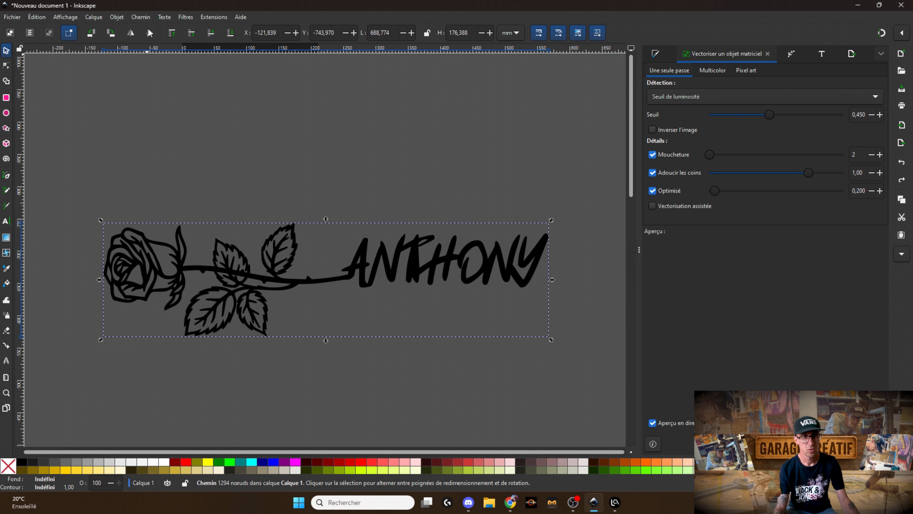
pyautogui.click(140, 17)
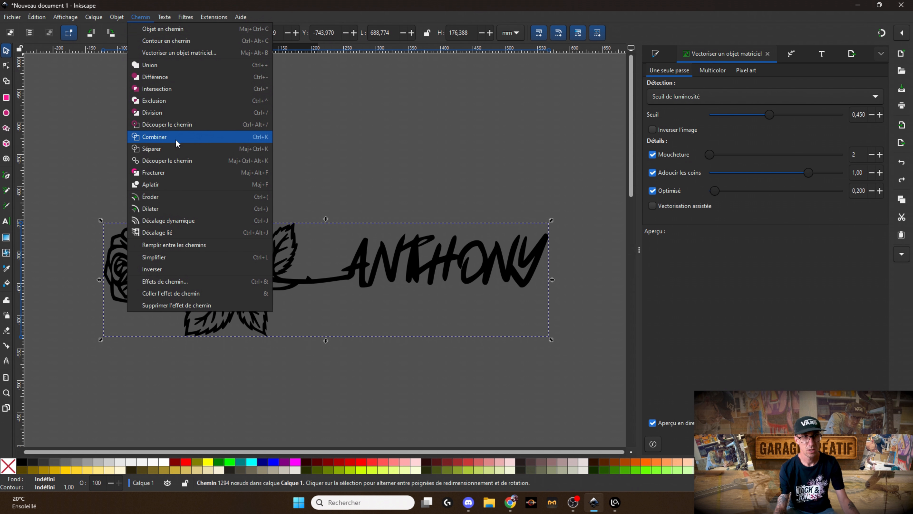
pyautogui.click(157, 173)
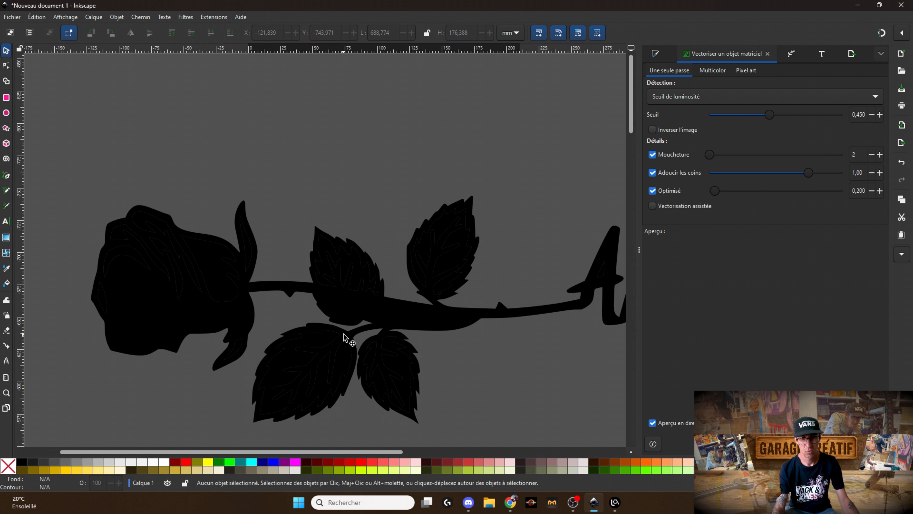
# - Pull the filled counter piece out of the letter A and remove it so the letter's opening is empty
pyautogui.moveTo(321, 451); pyautogui.dragTo(448, 451)
pyautogui.press('+')
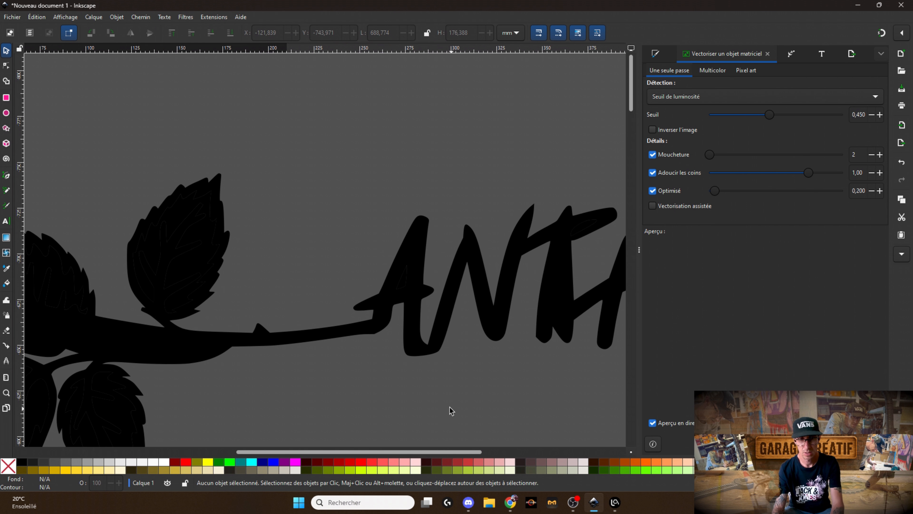
pyautogui.press('+')
pyautogui.click(437, 292)
pyautogui.press('n')
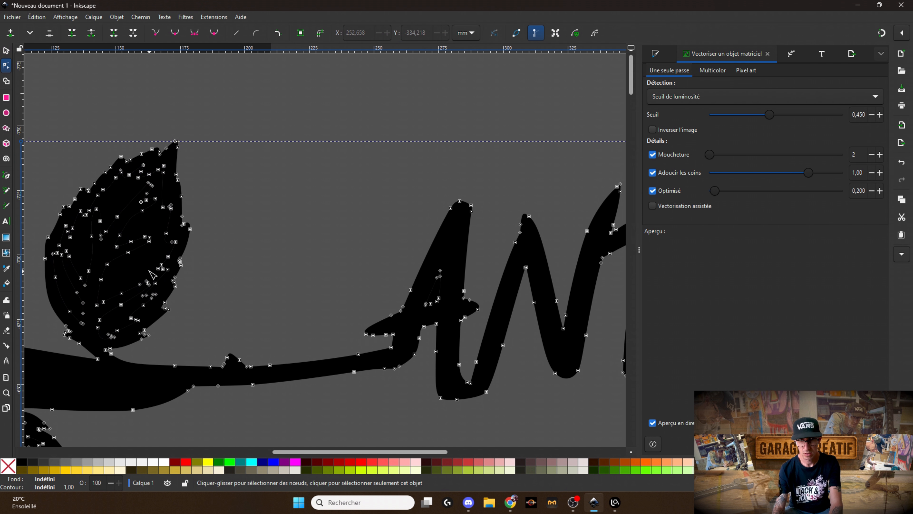
pyautogui.press('+')
pyautogui.press('+')
pyautogui.press('+')
pyautogui.press('s')
pyautogui.click(434, 294)
pyautogui.moveTo(365, 367); pyautogui.dragTo(196, 252)
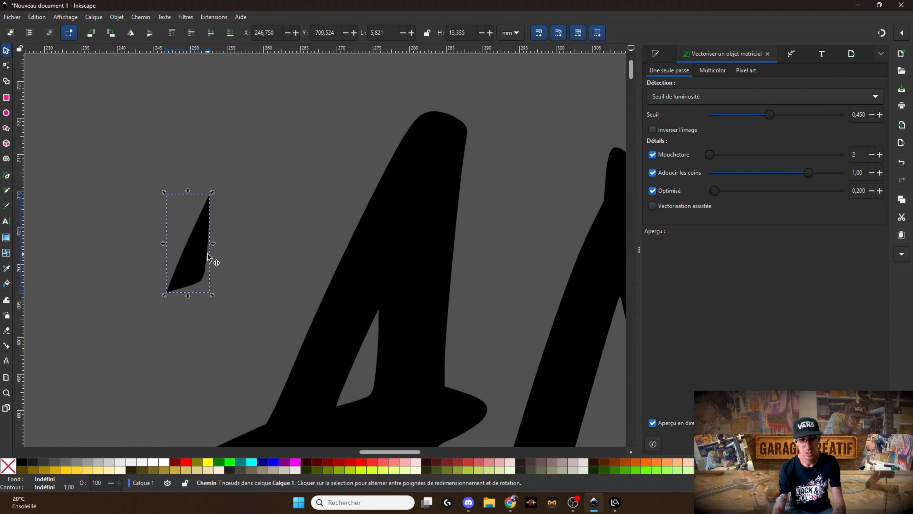
pyautogui.press('Escape')
# - Pull the filled sliver out of the opening in the letter T's upper arm and delete it
pyautogui.press('-')
pyautogui.press('-')
pyautogui.press('-')
pyautogui.press('-')
pyautogui.scroll(3, 474, 288)
pyautogui.scroll(3, 464, 324)
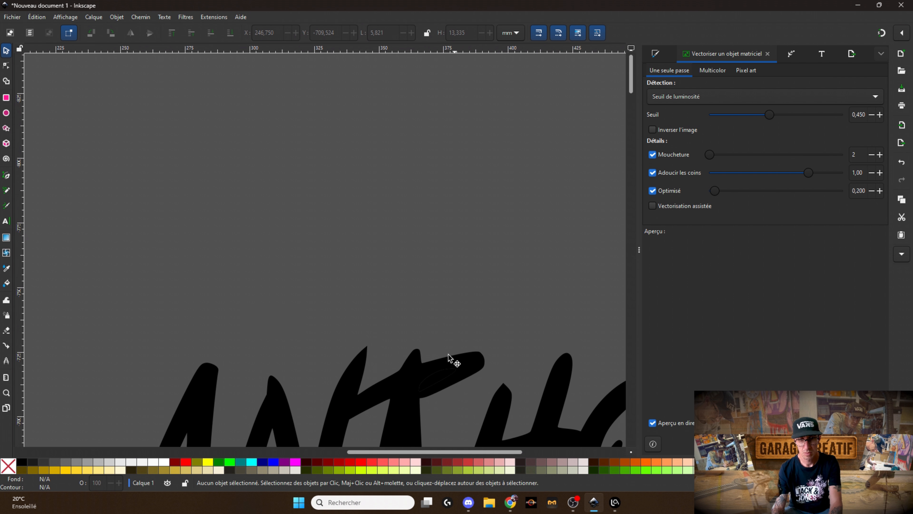
pyautogui.scroll(5, 455, 379)
pyautogui.moveTo(622, 322); pyautogui.dragTo(309, 143)
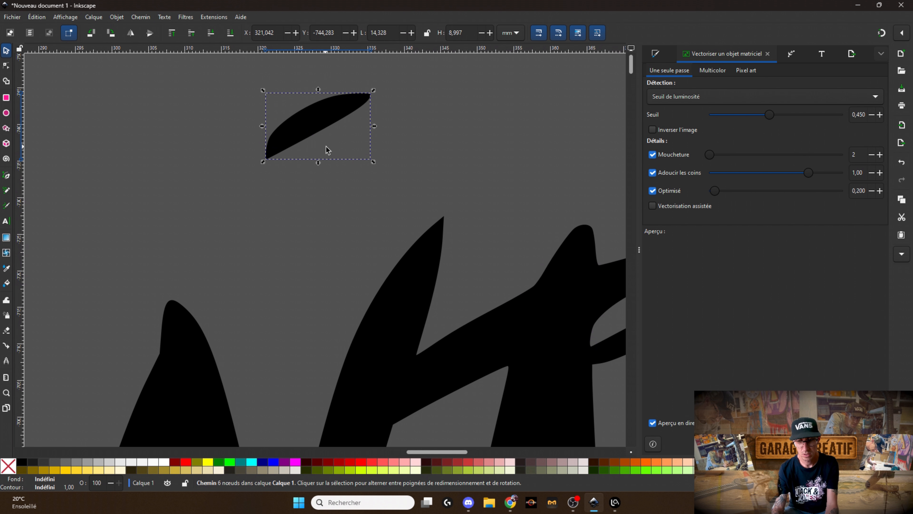
pyautogui.press('Delete')
# - Try to pull the filled interior pieces out of the upright leaf above the stem, leaving its outline and veins
pyautogui.scroll(-3, 393, 198)
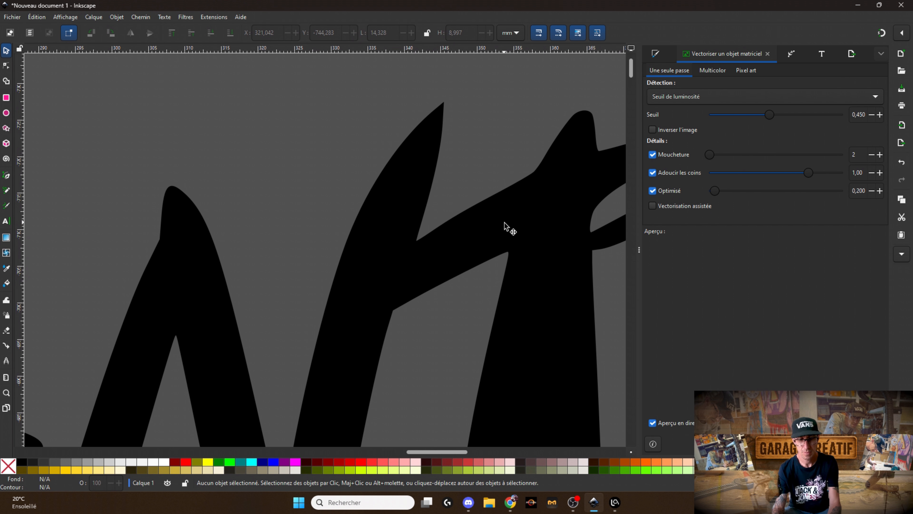
pyautogui.press('-')
pyautogui.press('-')
pyautogui.press('-')
pyautogui.press('-')
pyautogui.press('-')
pyautogui.scroll(3, 377, 395)
pyautogui.scroll(-3, 417, 371)
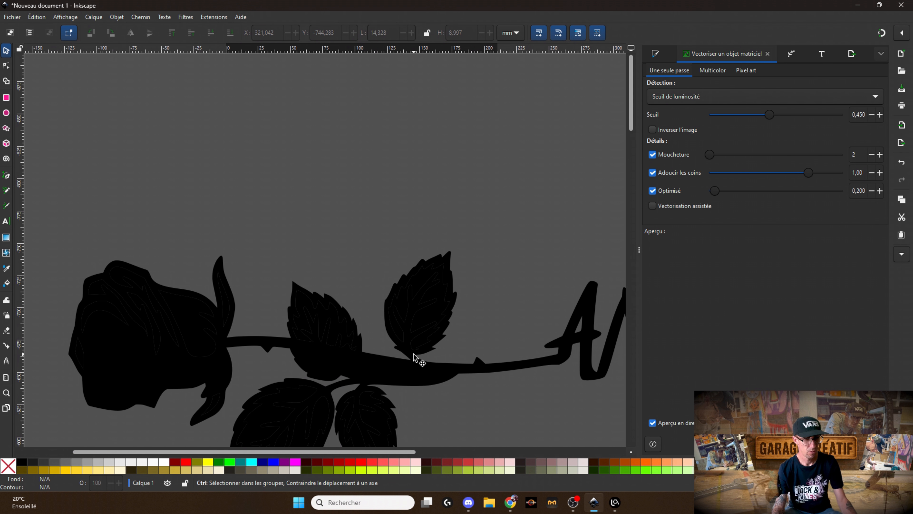
pyautogui.scroll(2, 414, 356)
pyautogui.scroll(2, 415, 358)
pyautogui.moveTo(452, 189); pyautogui.dragTo(234, 112)
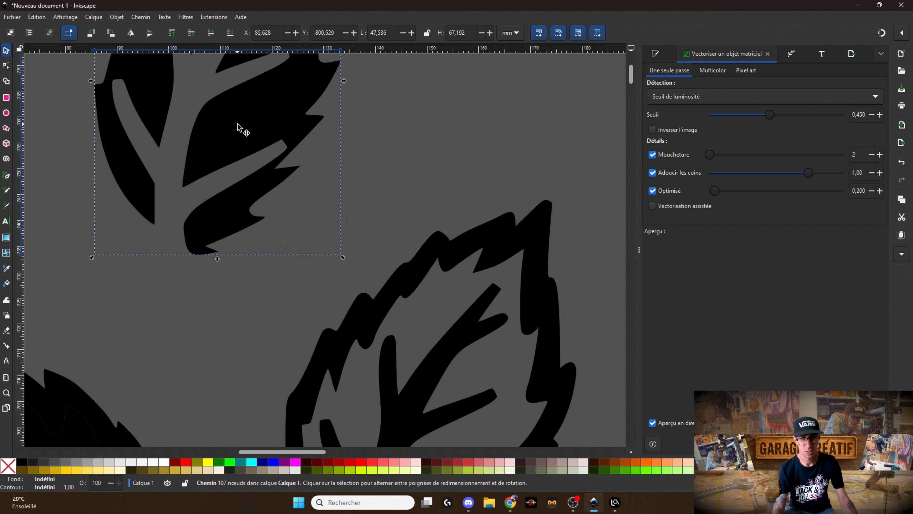
pyautogui.press('Delete')
pyautogui.scroll(-5, 256, 348)
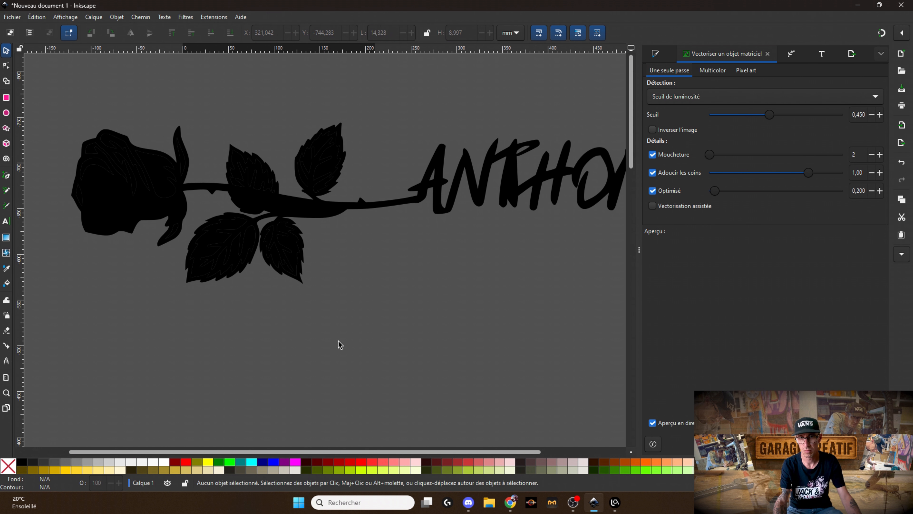
# - Select all pieces of the rose-and-name artwork and open the export settings
pyautogui.scroll(-2, 281, 246)
pyautogui.moveTo(129, 147)
pyautogui.mouseDown()
pyautogui.moveTo(471, 349)
pyautogui.moveTo(581, 360)
pyautogui.mouseUp()
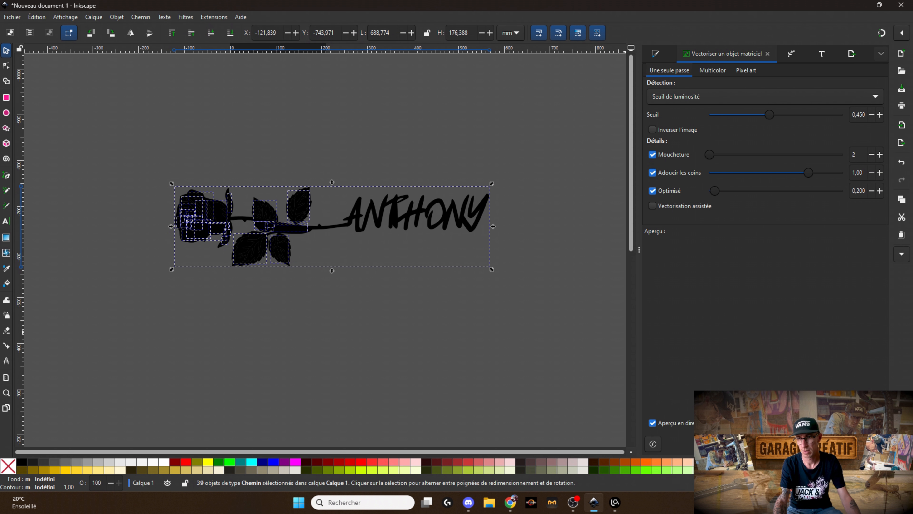
pyautogui.click(852, 54)
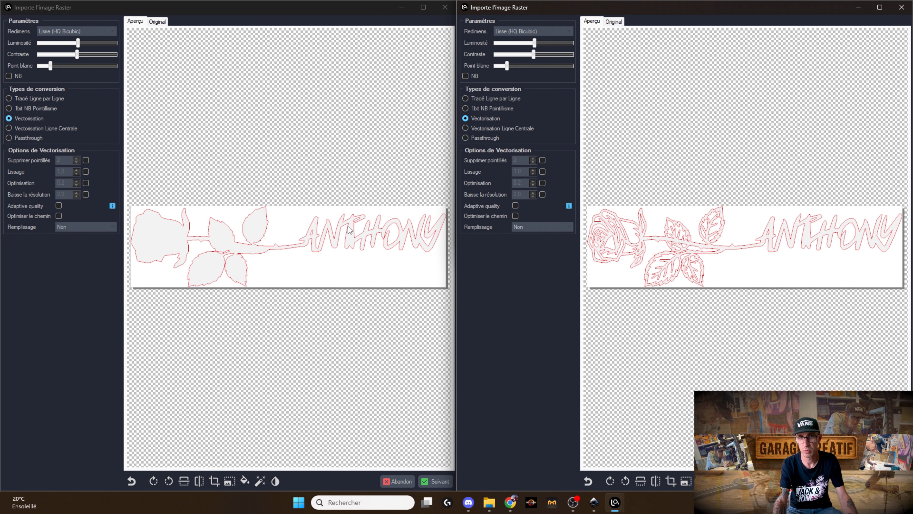
# - Close both raster image import previews and the LaserGRBL windows, and return to Inkscape
pyautogui.click(902, 8)
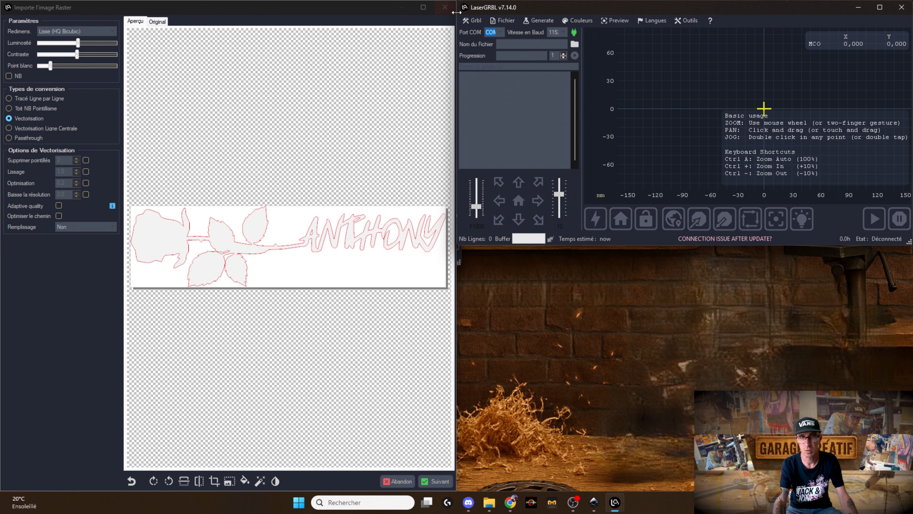
pyautogui.moveTo(362, 4); pyautogui.dragTo(360, 110)
pyautogui.click(445, 112)
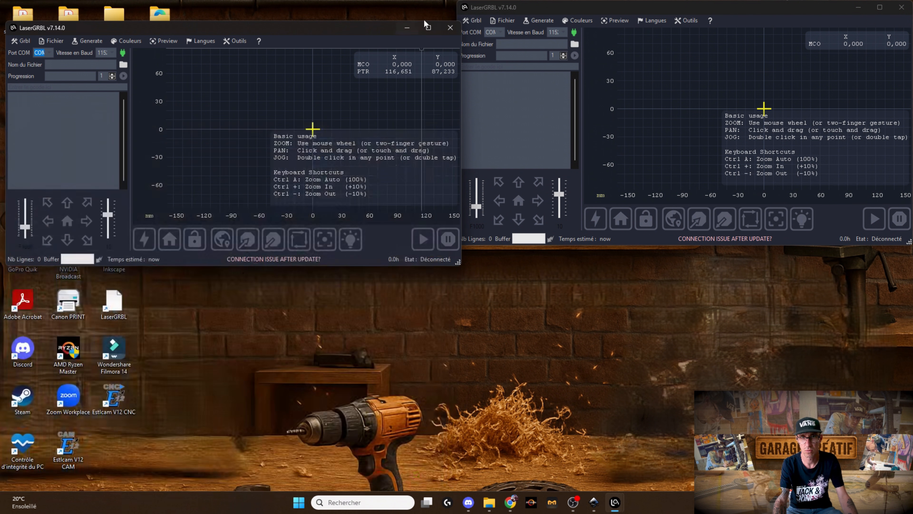
pyautogui.click(451, 28)
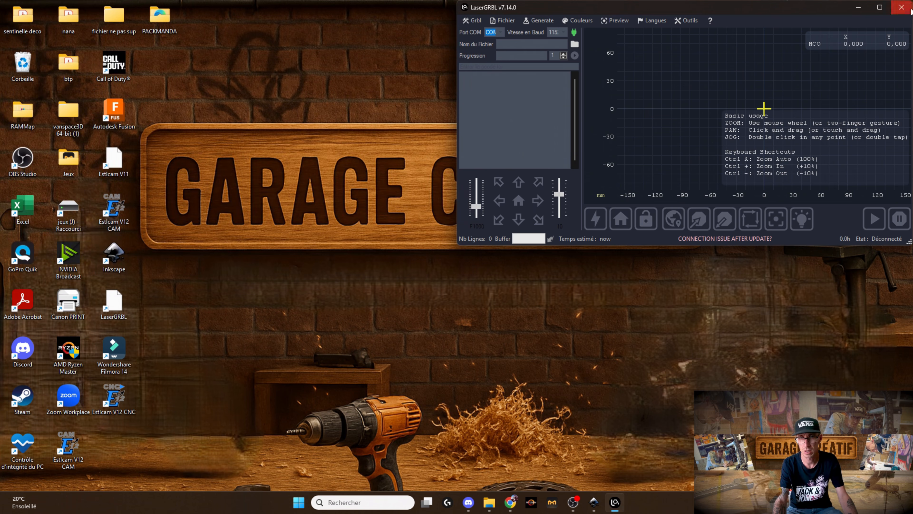
pyautogui.click(734, 377)
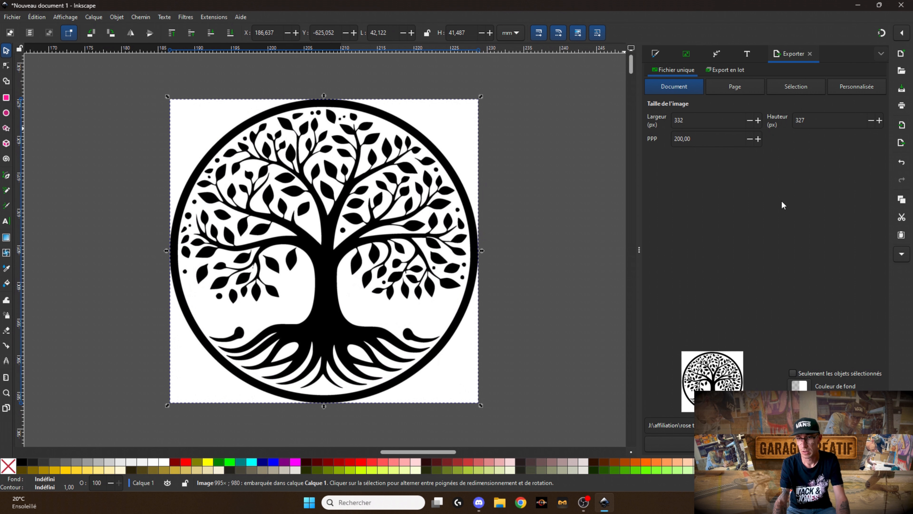
# - Trace the tree image in a single pass with a 0.450 brightness threshold and delete the source image
pyautogui.click(685, 54)
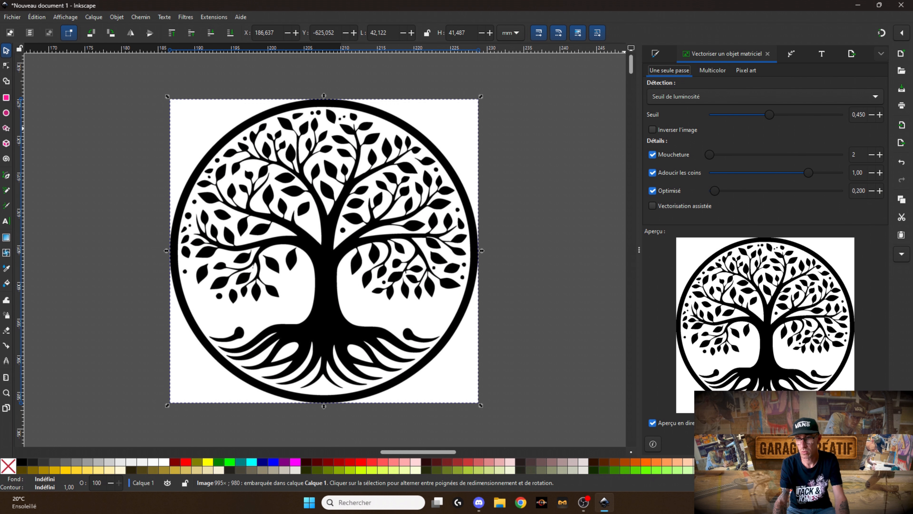
pyautogui.click(864, 444)
pyautogui.moveTo(356, 190)
pyautogui.mouseDown()
pyautogui.moveTo(96, 250)
pyautogui.moveTo(97, 235)
pyautogui.mouseUp()
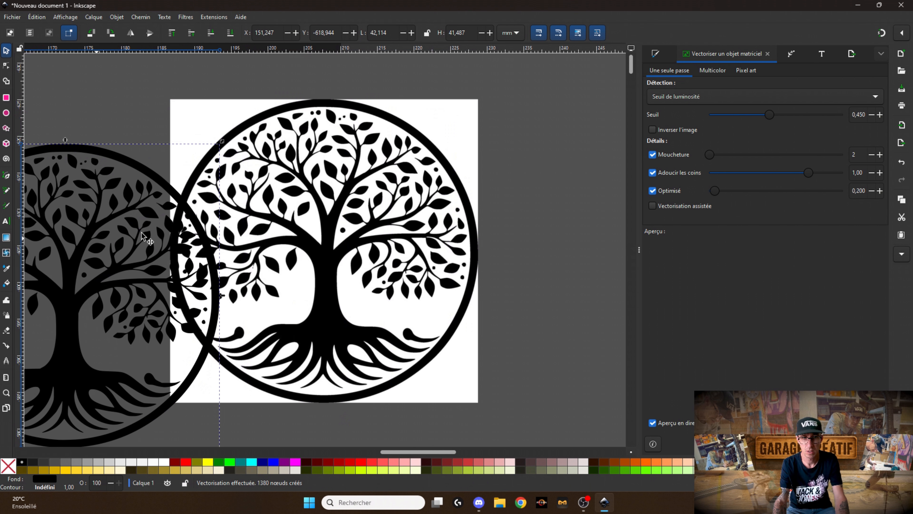
pyautogui.click(286, 198)
pyautogui.press('Delete')
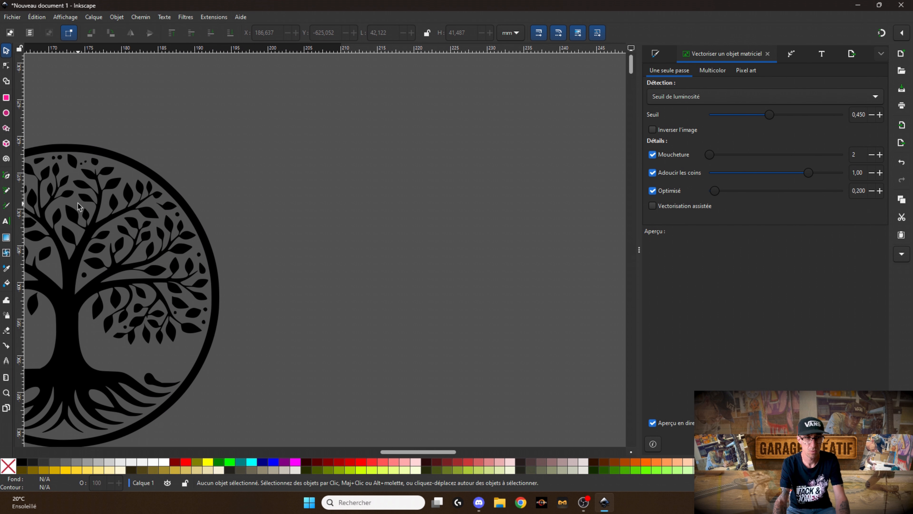
# - Move the traced tree back to the middle of the view and set its height and width to 100 mm
pyautogui.click(79, 207)
pyautogui.moveTo(115, 234); pyautogui.dragTo(356, 195)
pyautogui.moveTo(466, 33); pyautogui.dragTo(442, 39)
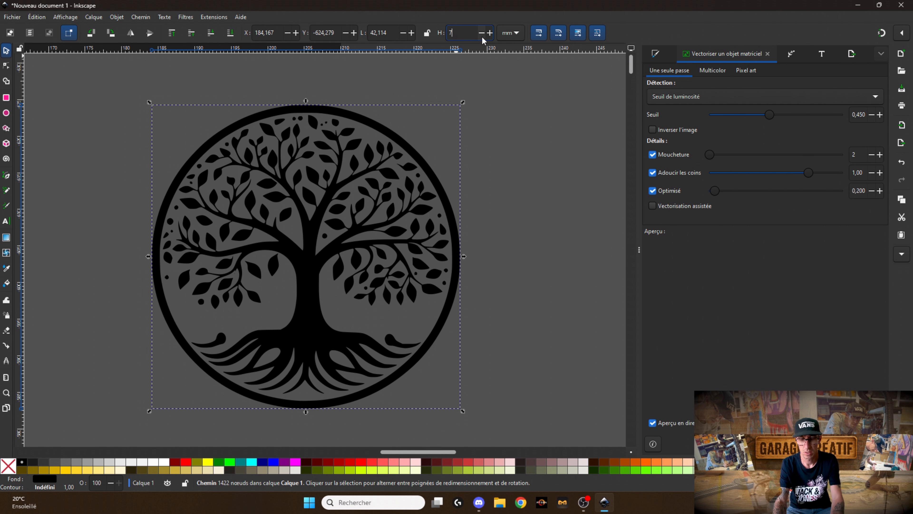
pyautogui.write('7')
pyautogui.press('BackSpace')
pyautogui.write('100')
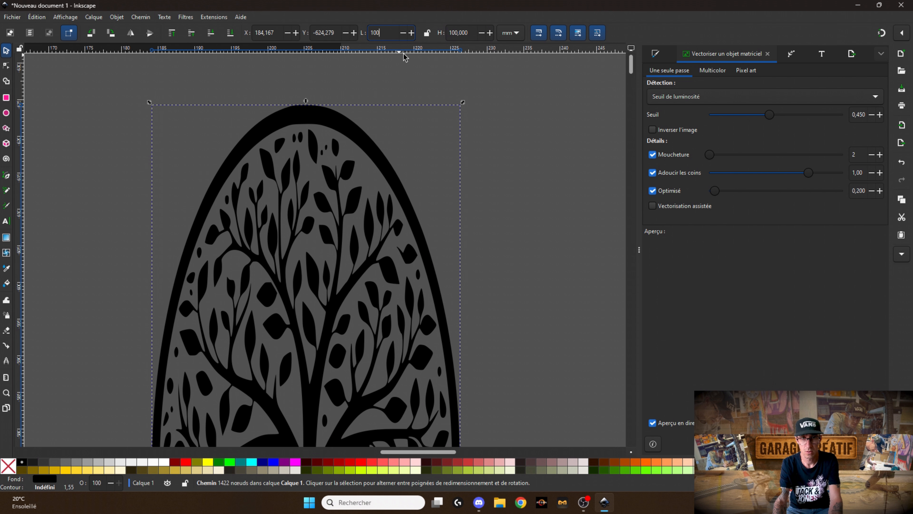
pyautogui.press('Return')
pyautogui.keyDown('ctrl'); pyautogui.scroll(-2, 331, 231); pyautogui.keyUp('ctrl')
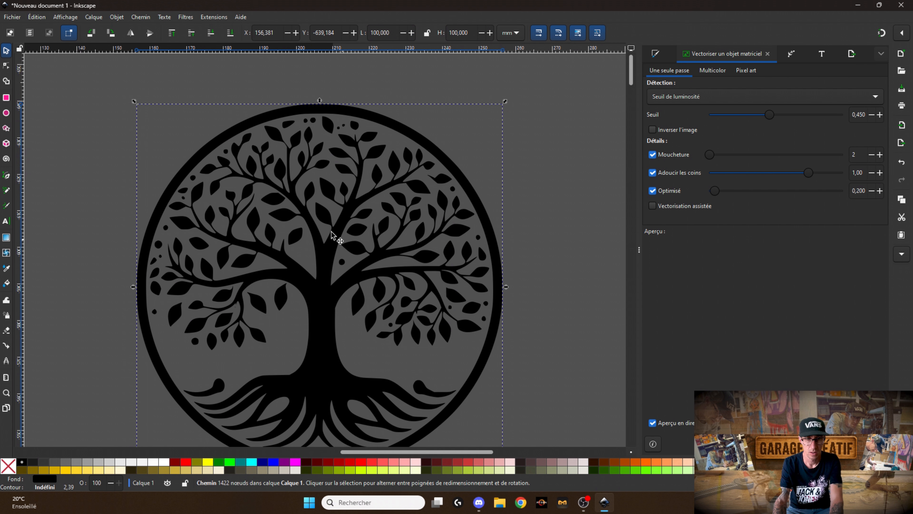
# - Edit the tree's nodes and delete the two smallest loose dots beside the detached leaf near the top of the crown
pyautogui.press('n')
pyautogui.keyDown('ctrl'); pyautogui.scroll(2, 317, 212); pyautogui.keyUp('ctrl')
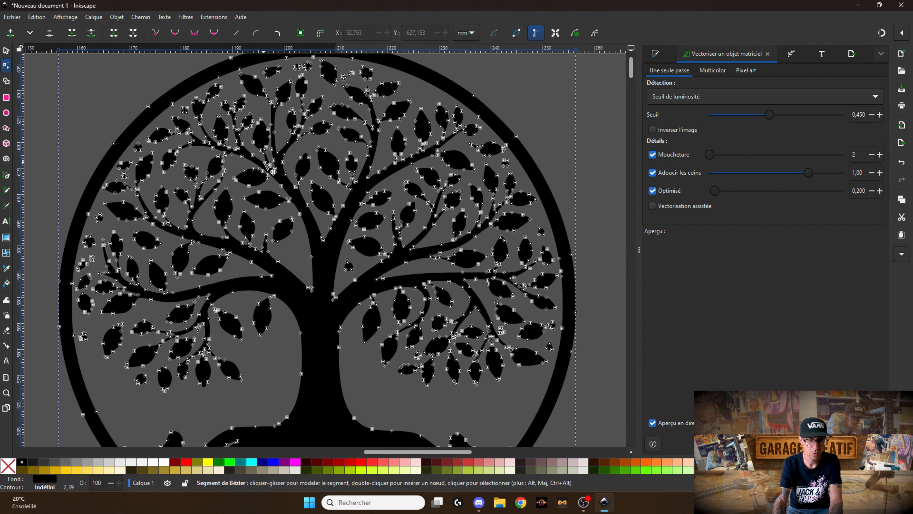
pyautogui.scroll(5, 301, 230)
pyautogui.scroll(3, 270, 251)
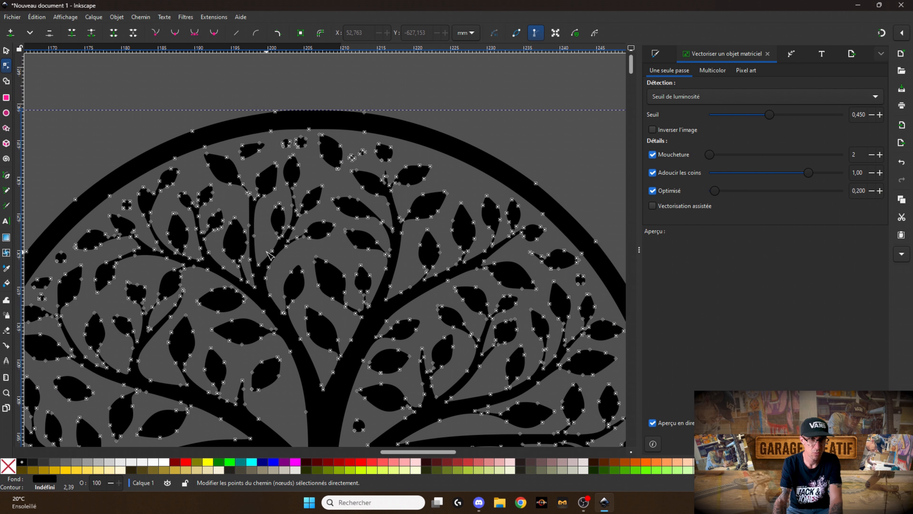
pyautogui.scroll(2, 262, 236)
pyautogui.scroll(3, 262, 236)
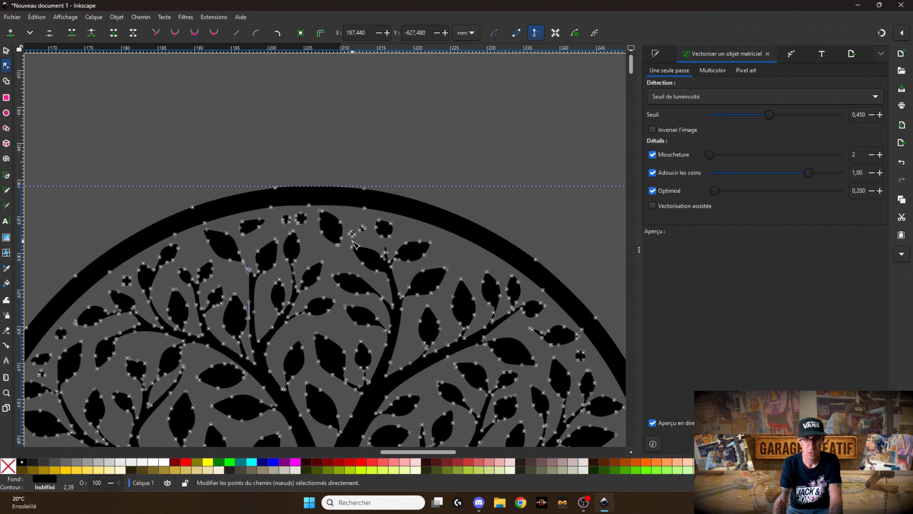
pyautogui.keyDown('ctrl'); pyautogui.scroll(-2, 354, 245); pyautogui.keyUp('ctrl')
pyautogui.keyDown('ctrl'); pyautogui.scroll(2, 354, 245); pyautogui.keyUp('ctrl')
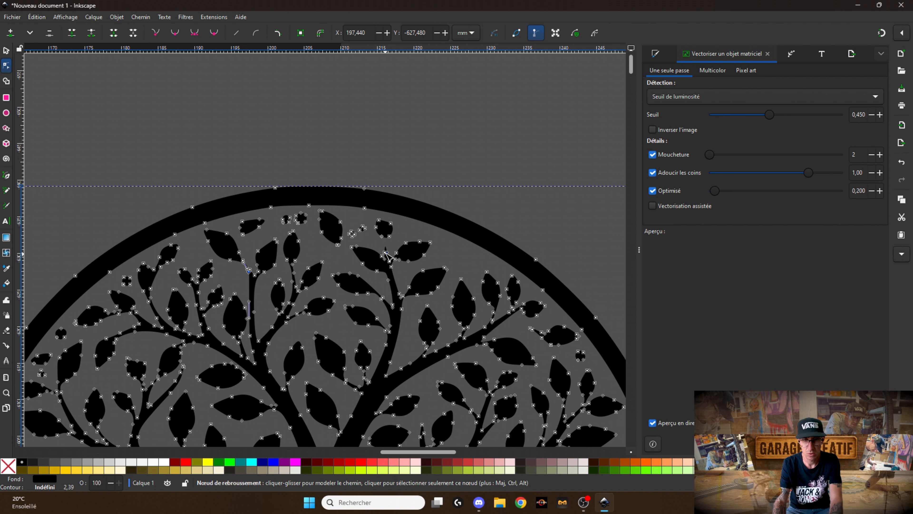
pyautogui.keyDown('ctrl'); pyautogui.scroll(4, 388, 256); pyautogui.keyUp('ctrl')
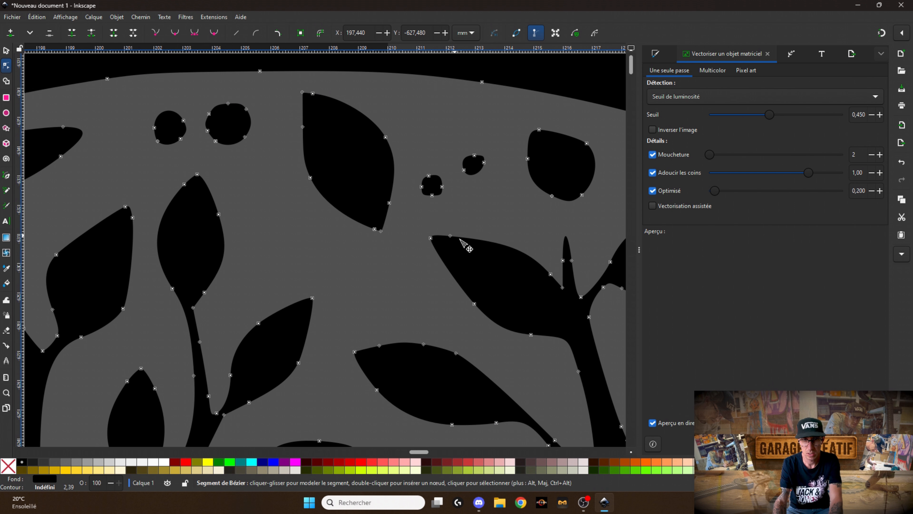
pyautogui.moveTo(409, 170); pyautogui.dragTo(451, 206)
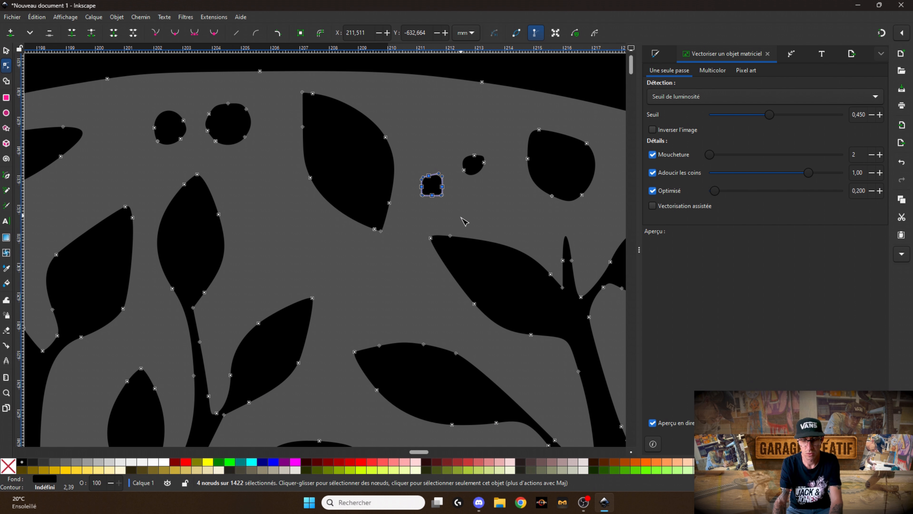
pyautogui.press('Delete')
pyautogui.moveTo(443, 145); pyautogui.dragTo(518, 200)
pyautogui.press('Delete')
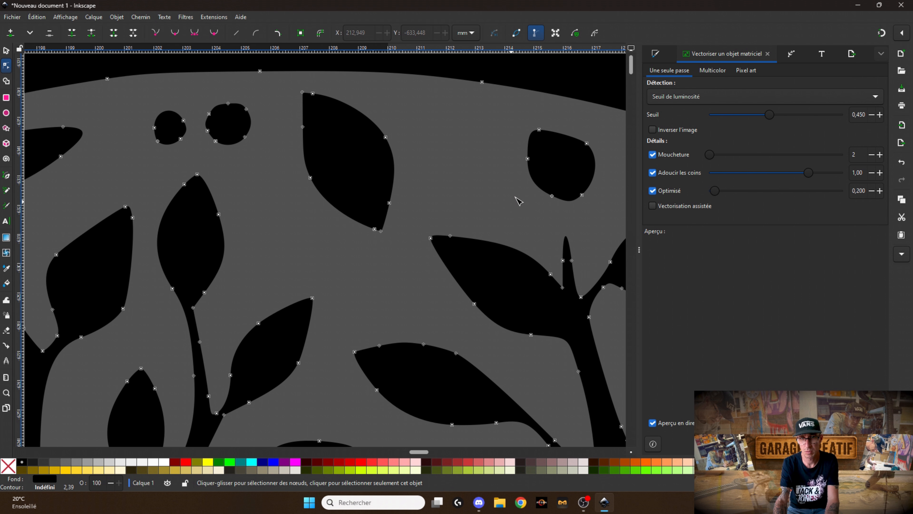
# - Extend the short twig's tip into the detached leaf above it, and pull an added node on the leaf's lower edge down onto the twig
pyautogui.scroll(3, 568, 225)
pyautogui.moveTo(570, 283); pyautogui.dragTo(568, 274)
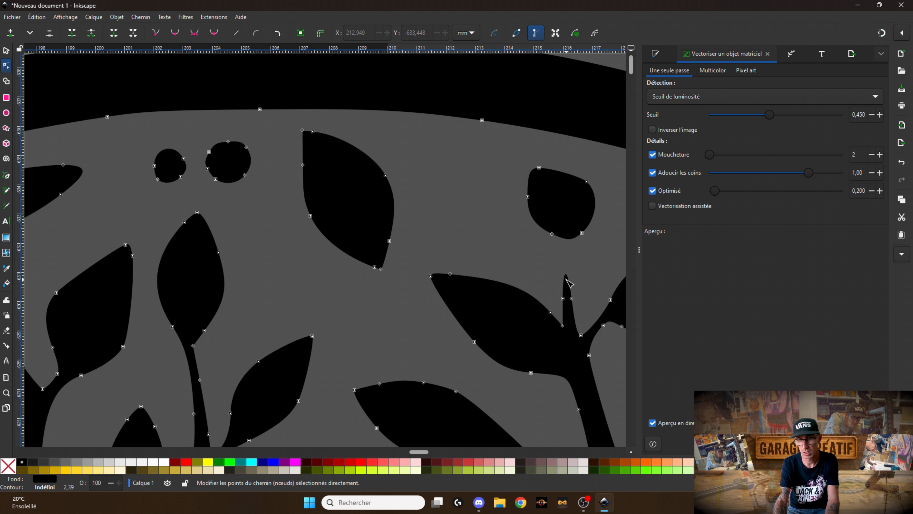
pyautogui.press('+')
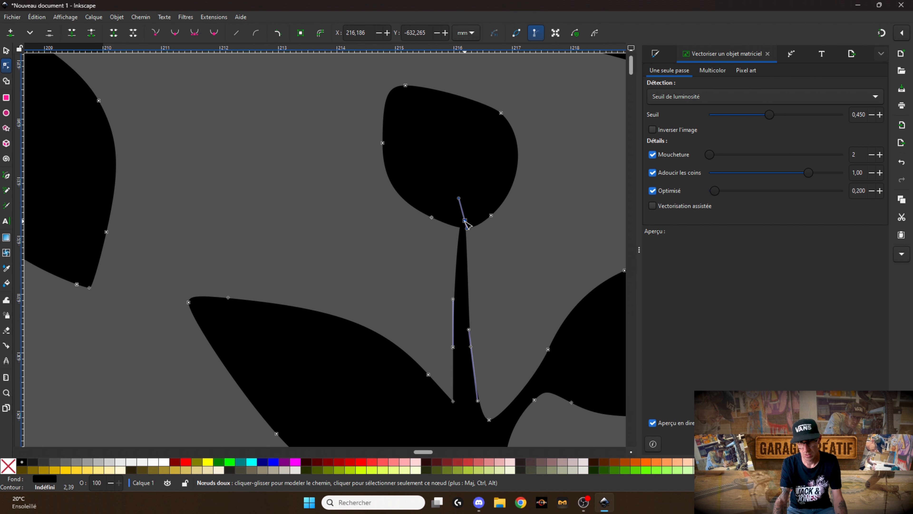
pyautogui.doubleClick(480, 223)
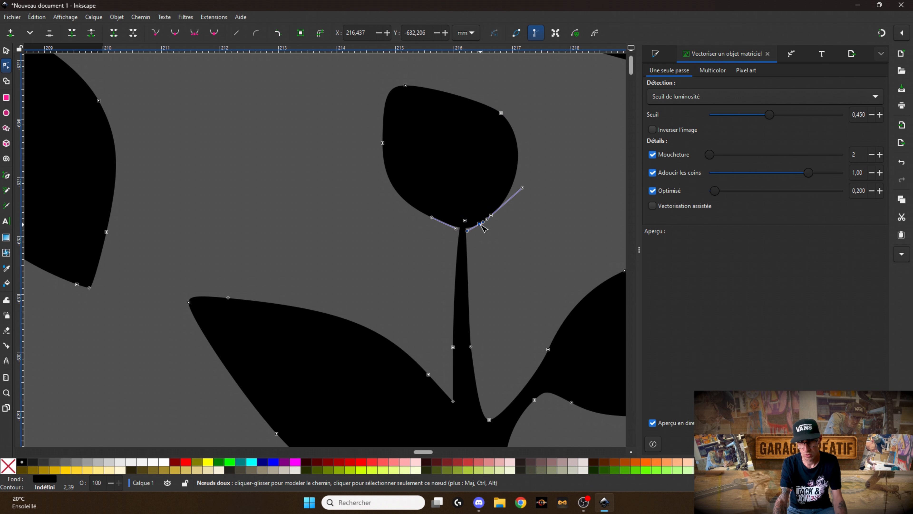
pyautogui.moveTo(482, 226); pyautogui.dragTo(471, 267)
pyautogui.click(516, 307)
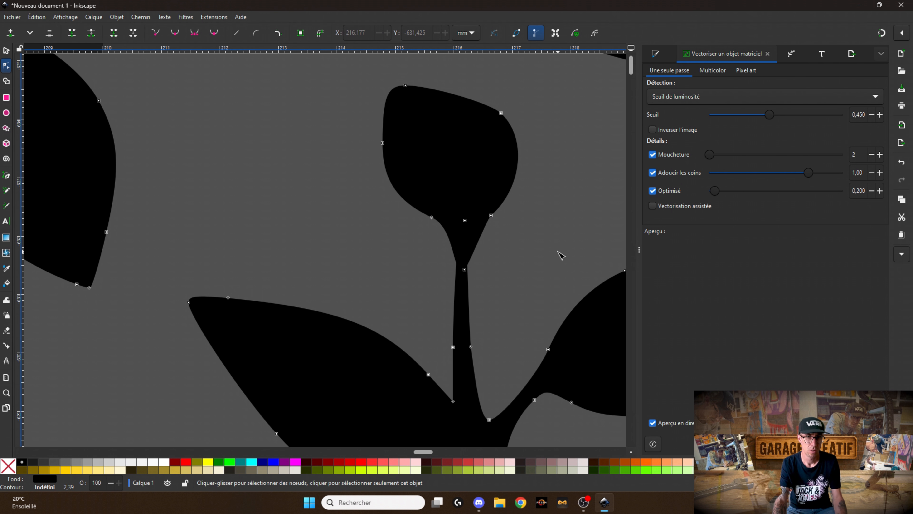
pyautogui.scroll(-4, 322, 252)
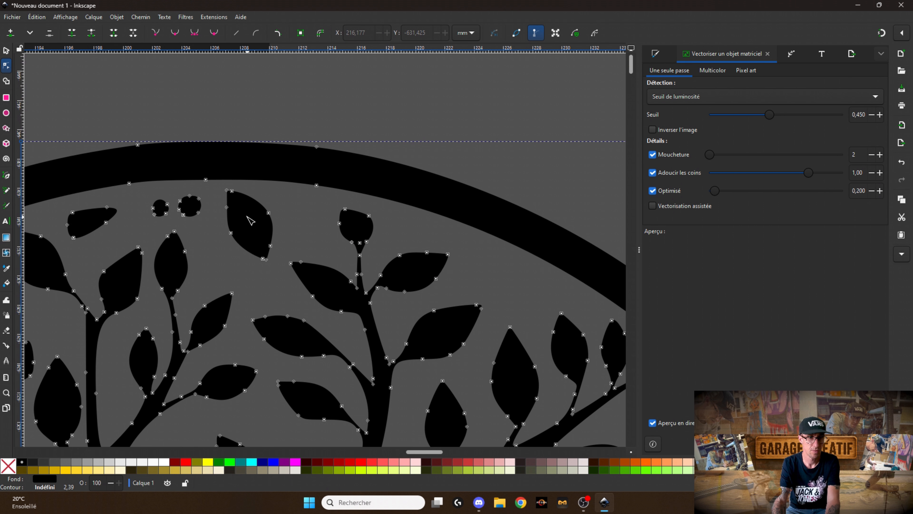
pyautogui.press('+')
pyautogui.scroll(-3, 424, 449)
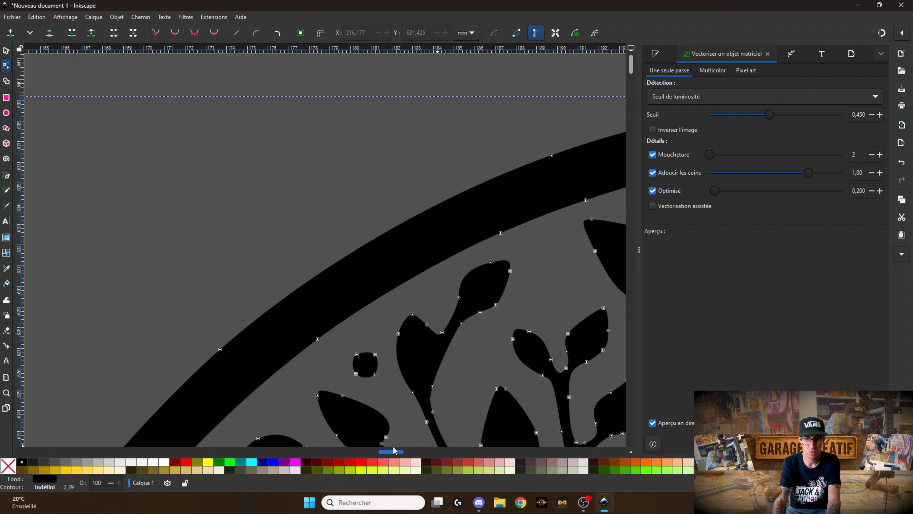
pyautogui.scroll(3, 424, 428)
pyautogui.scroll(-2, 424, 427)
pyautogui.scroll(1, 410, 348)
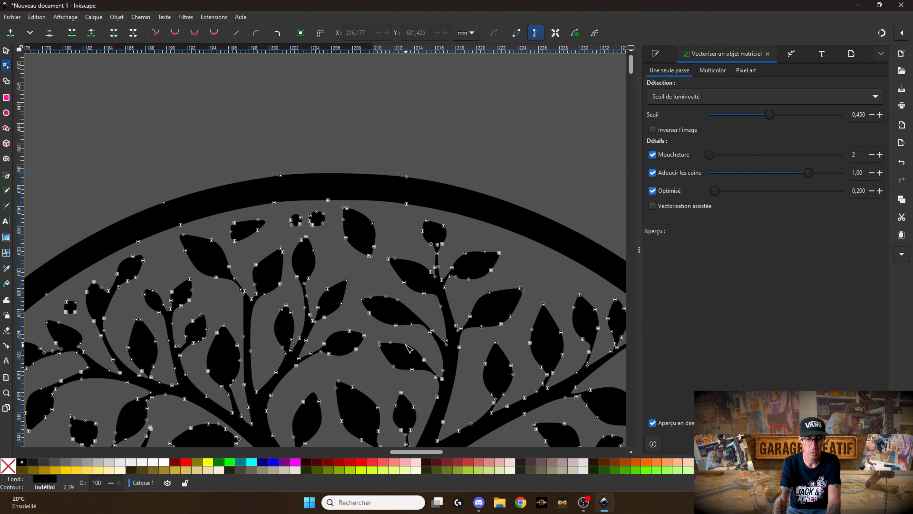
pyautogui.scroll(6, 410, 327)
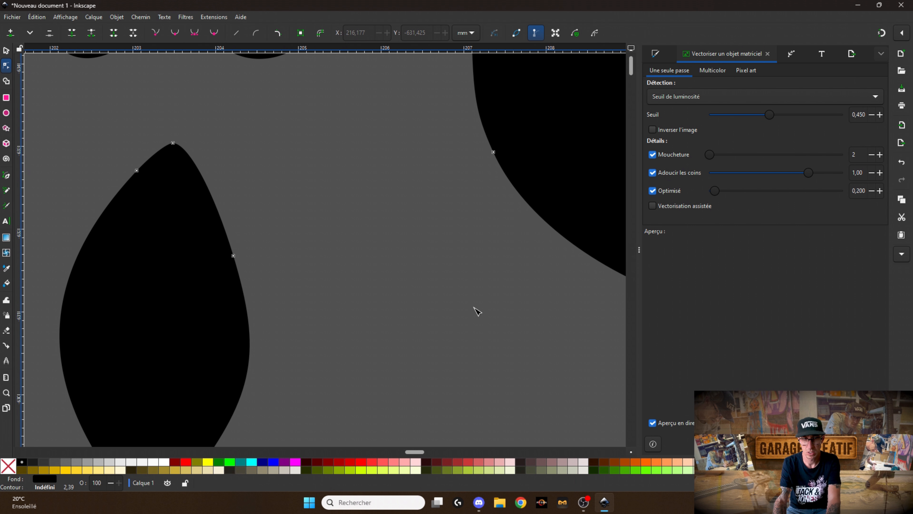
pyautogui.press('4')
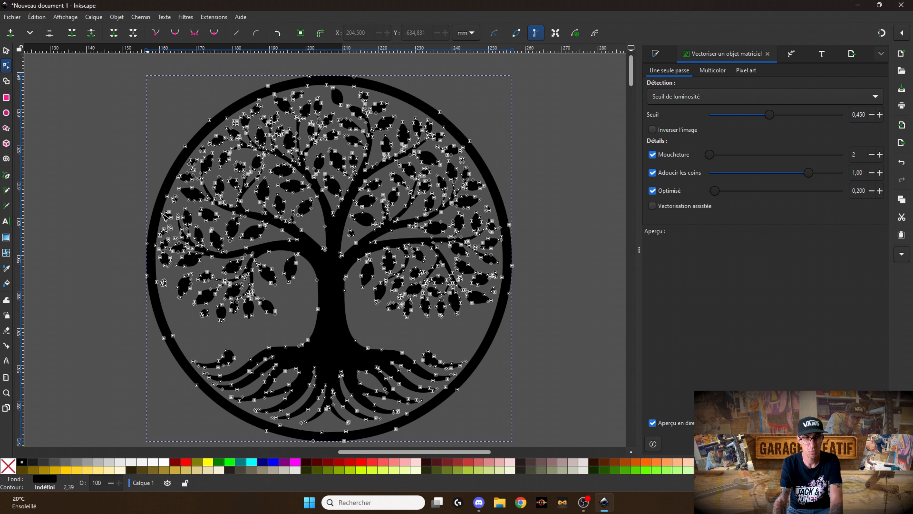
pyautogui.press('+')
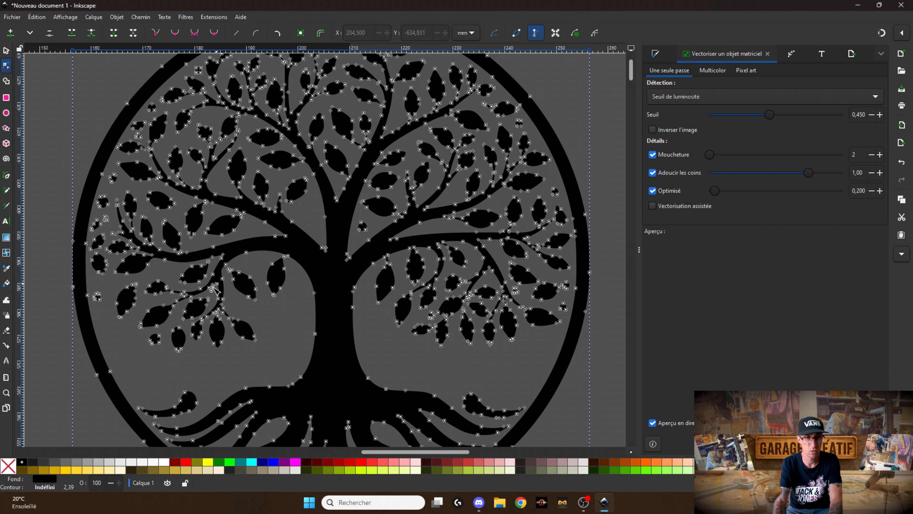
pyautogui.press('-')
pyautogui.press('-')
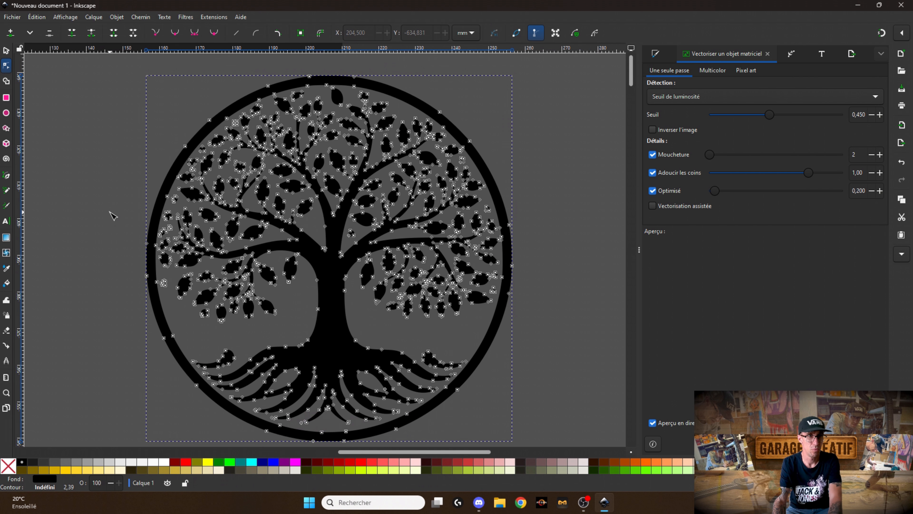
pyautogui.press('+')
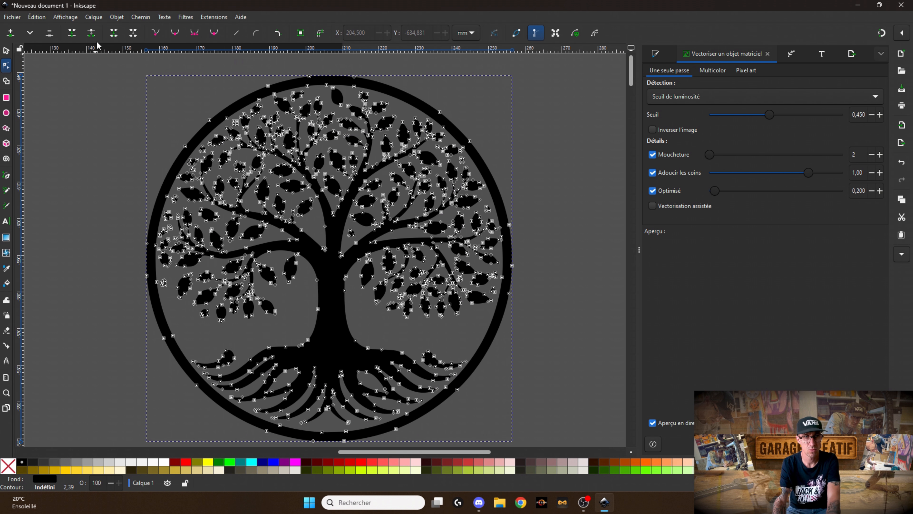
# - Select the whole traced tree as an object and split it into separate pieces with Fracture
pyautogui.click(113, 137)
pyautogui.click(6, 50)
pyautogui.moveTo(122, 123); pyautogui.dragTo(497, 439)
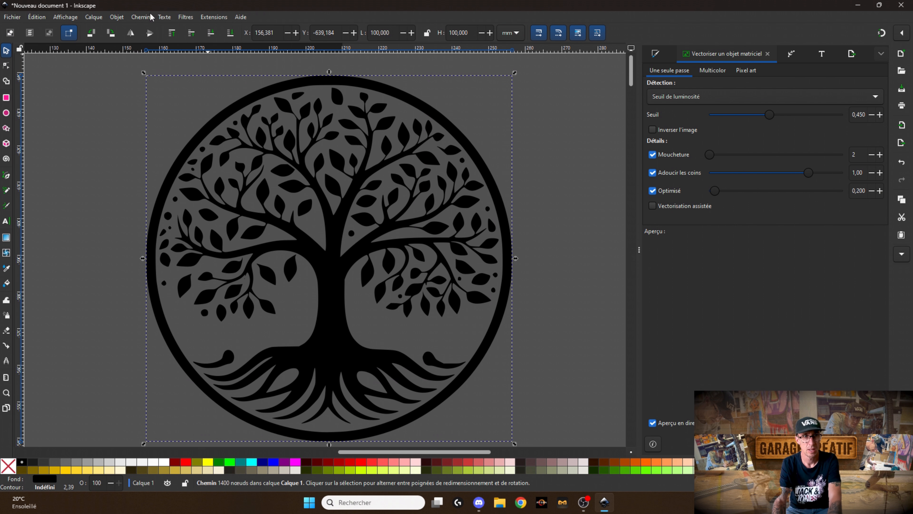
pyautogui.click(119, 18)
pyautogui.moveTo(140, 18)
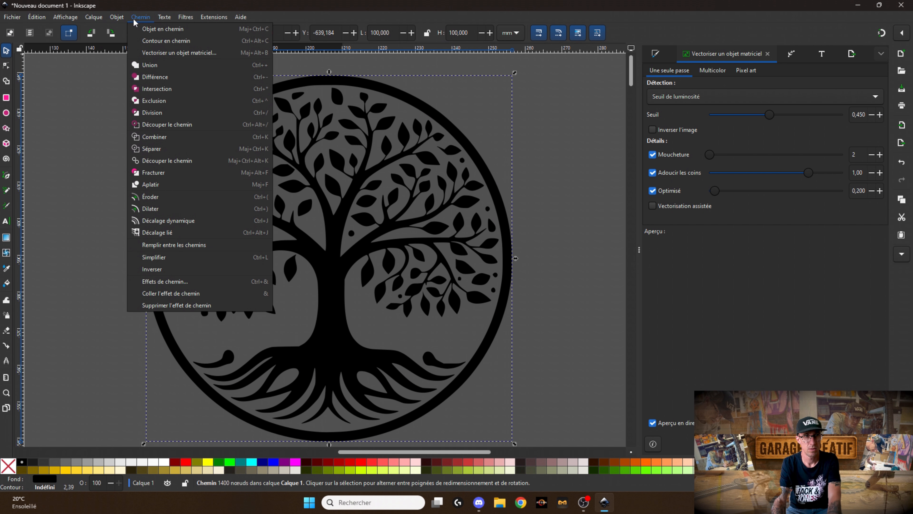
pyautogui.click(174, 171)
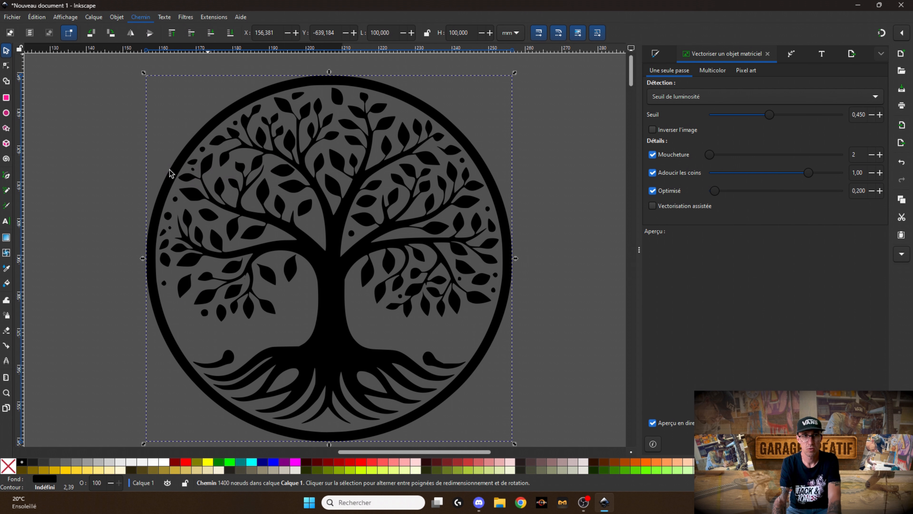
pyautogui.click(582, 322)
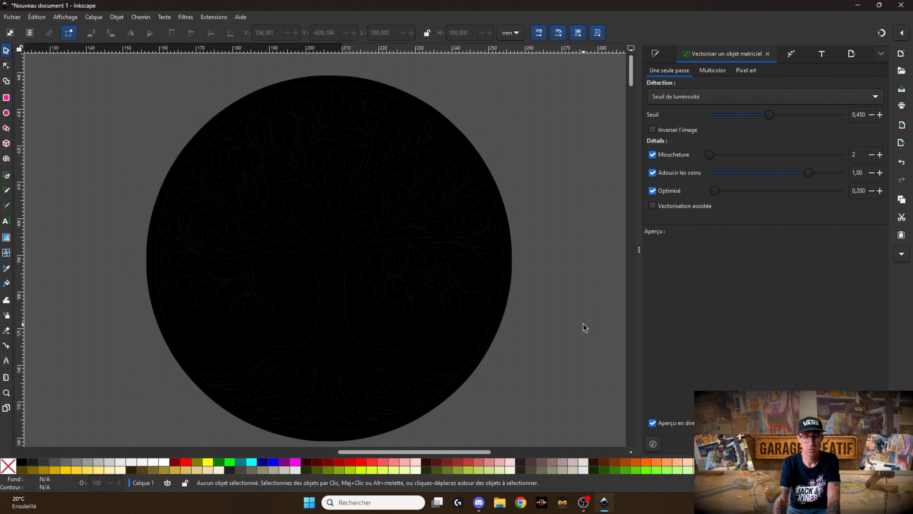
# - Move the large background piece inside the ring out beside the tree, and place the enclosed background piece between the branches into its gap there
pyautogui.click(375, 204)
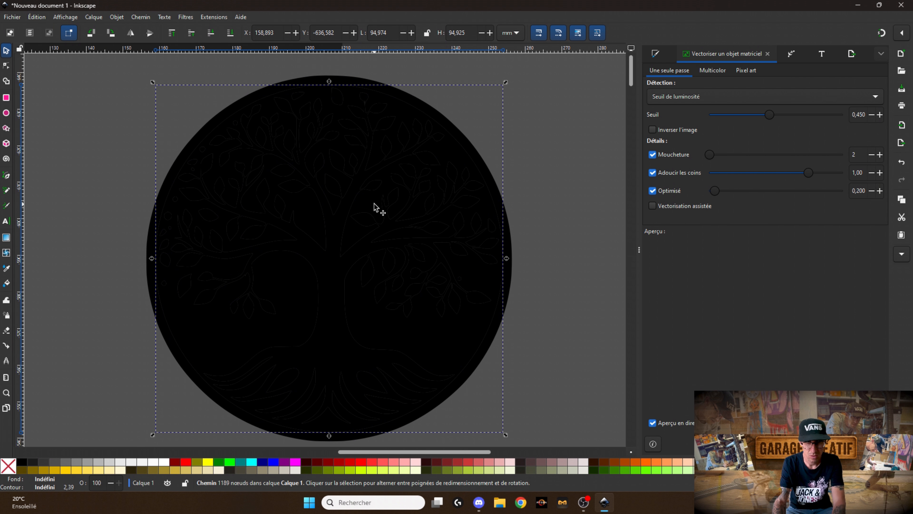
pyautogui.moveTo(374, 205); pyautogui.dragTo(539, 184)
pyautogui.moveTo(108, 200); pyautogui.dragTo(464, 184)
pyautogui.scroll(-1, 520, 285)
pyautogui.scroll(-3, 519, 282)
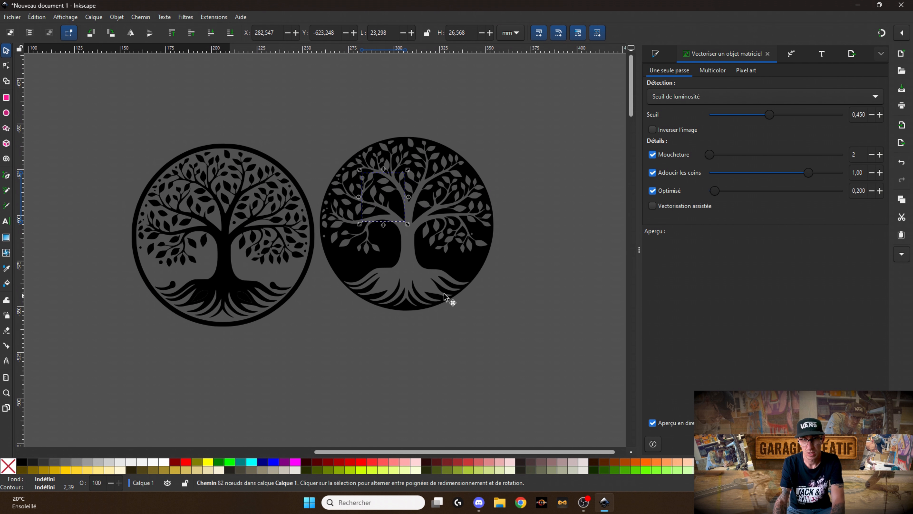
pyautogui.press('+')
pyautogui.click(442, 353)
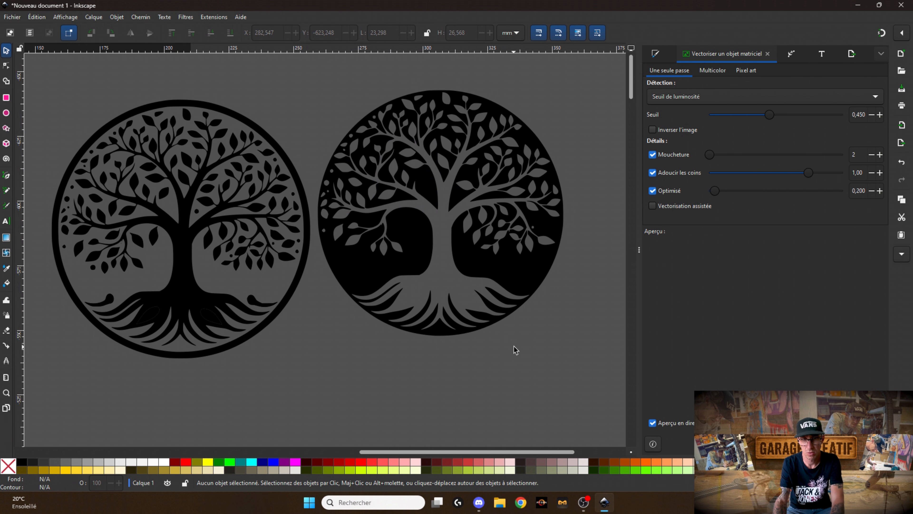